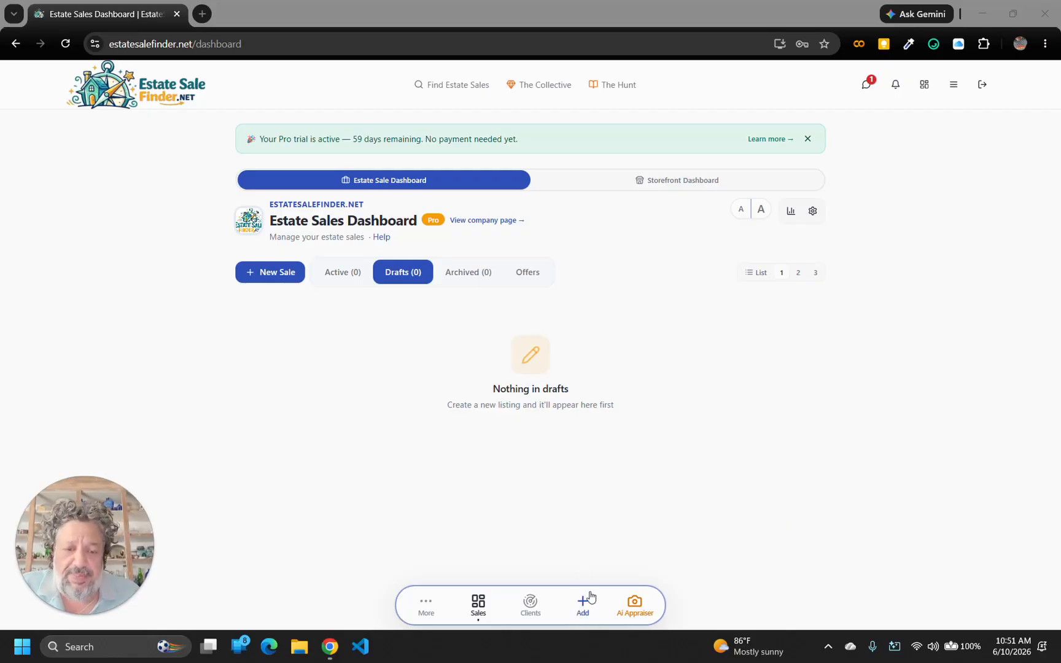
Step: Choose Add in the bottom bar, then the New Sale card
click(582, 608)
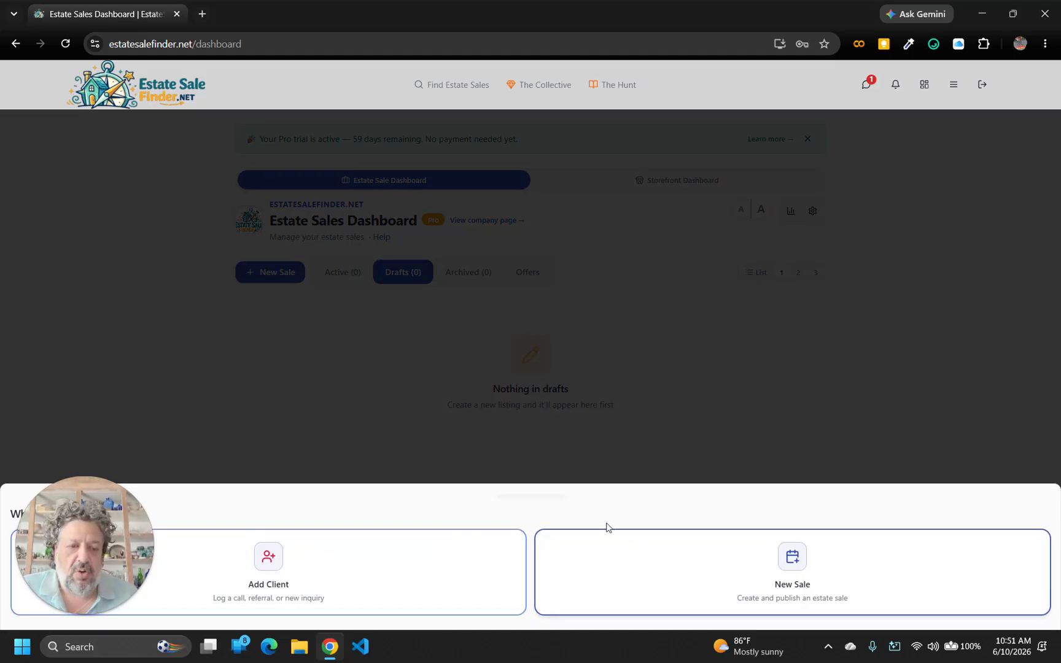
click(661, 561)
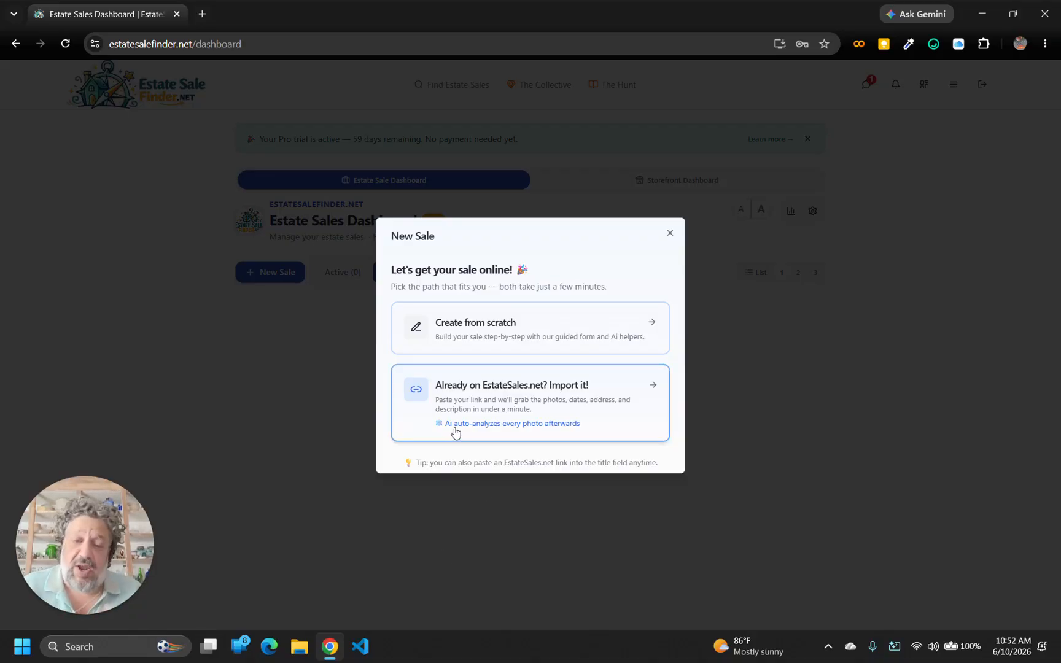
click(500, 407)
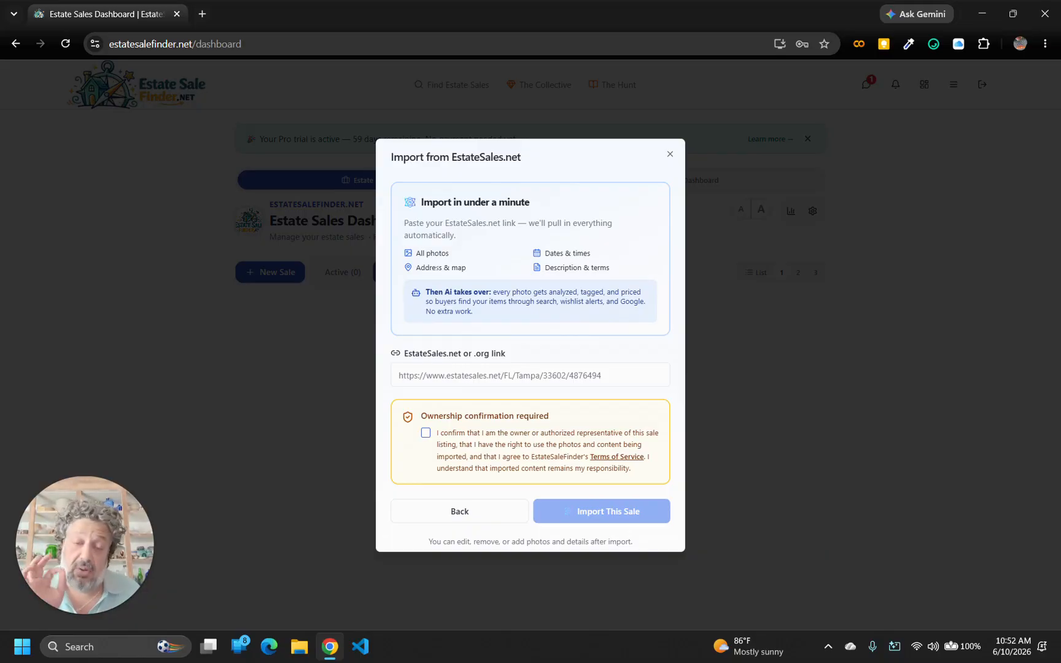
click(451, 511)
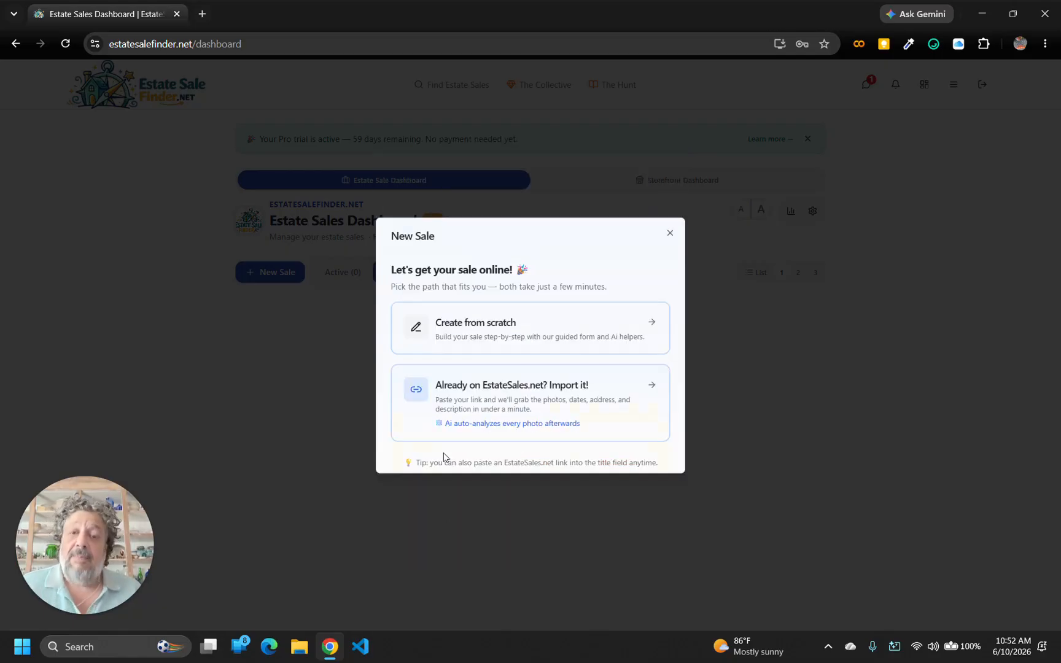
Step: Choose Create from scratch and leave 'Let Ai write the title' switched on after toggling it
click(488, 333)
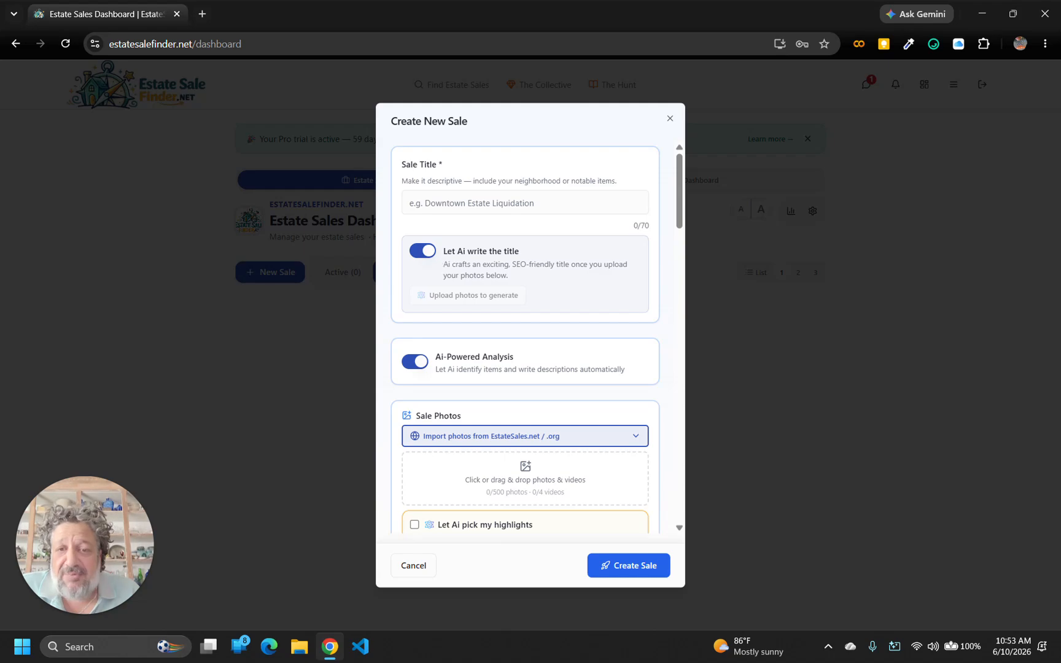
click(430, 258)
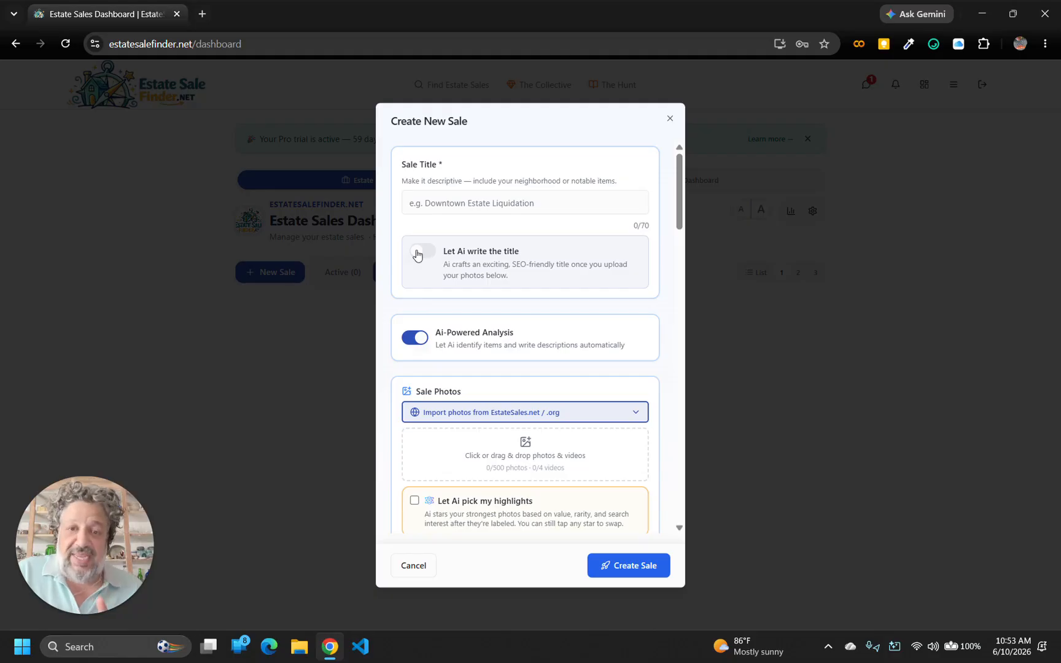
click(416, 254)
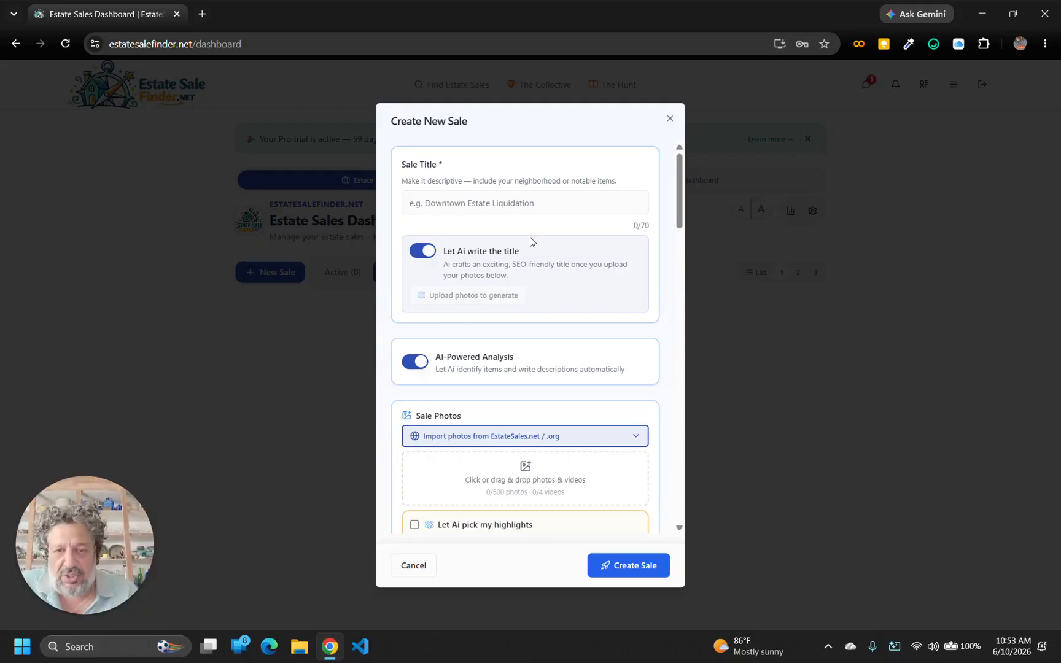
scroll(486, 290, down, 2)
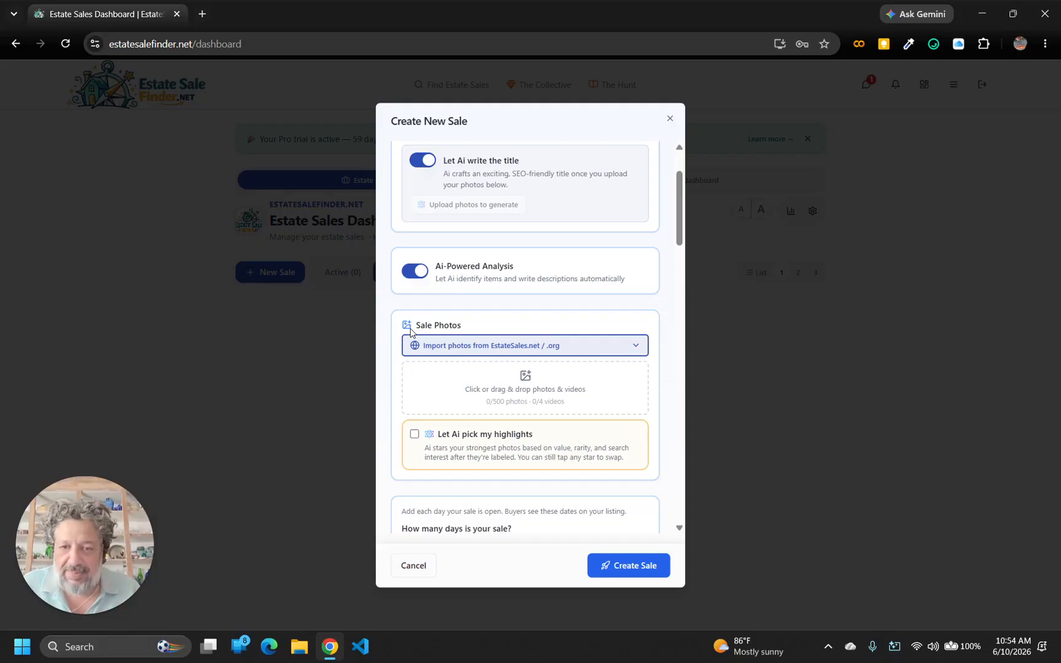
scroll(519, 296, down, 1)
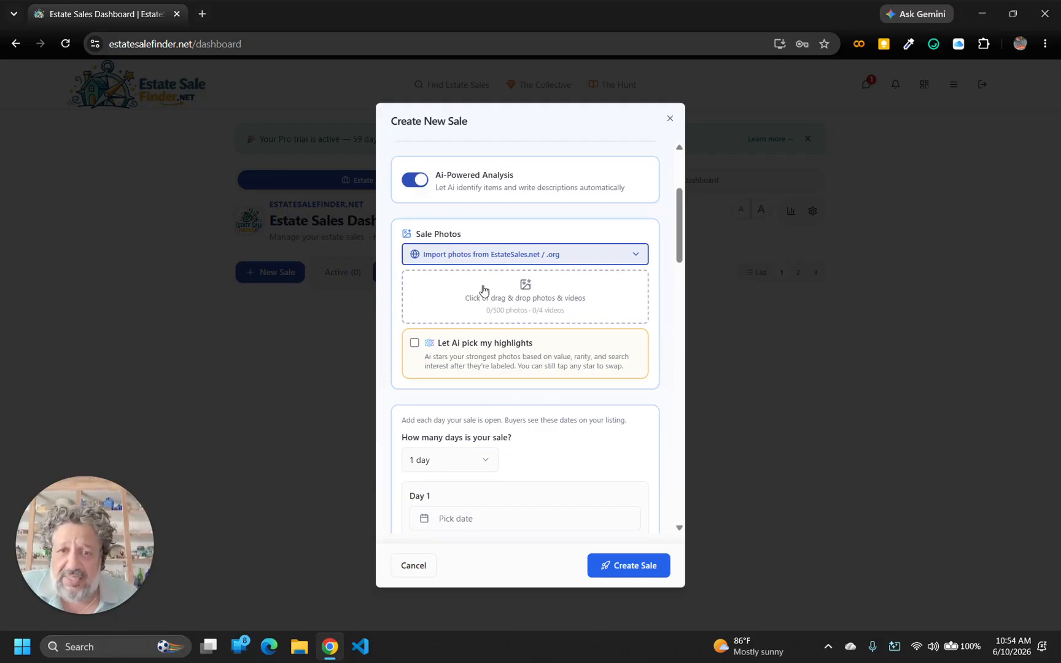
click(516, 256)
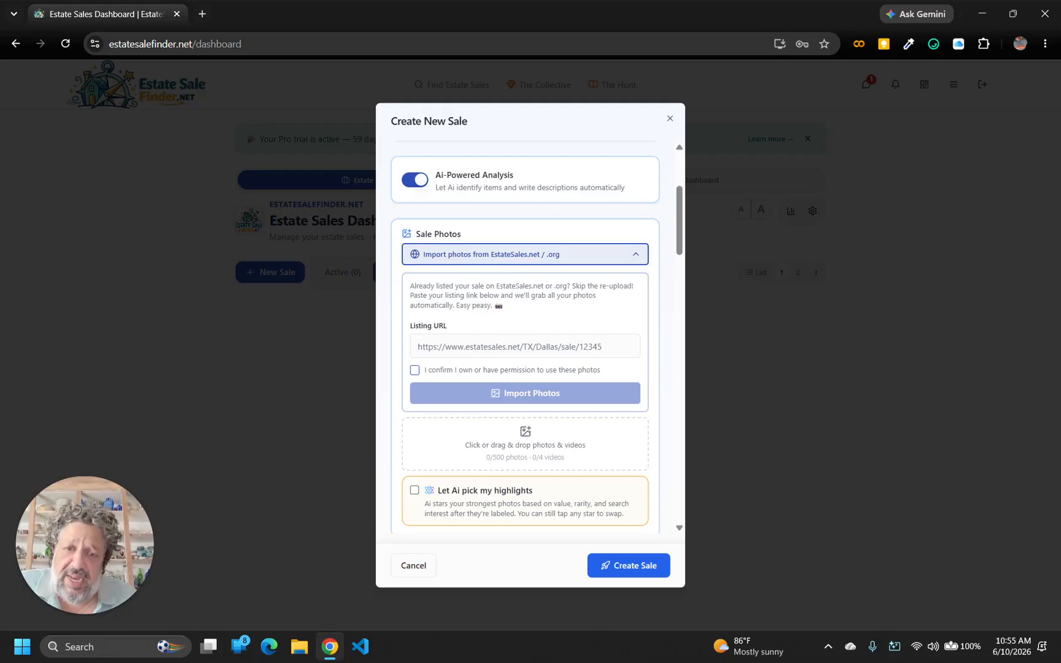
click(498, 260)
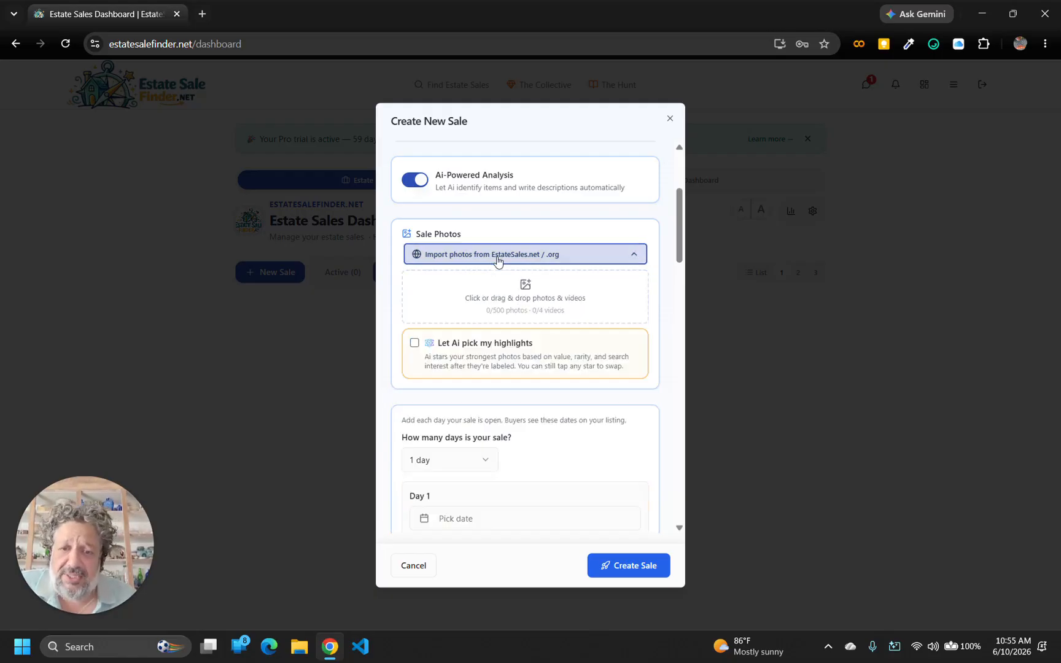
Step: Select every photo in the Estate Sale Demo Photos folder with Ctrl+A and upload all 44
click(523, 298)
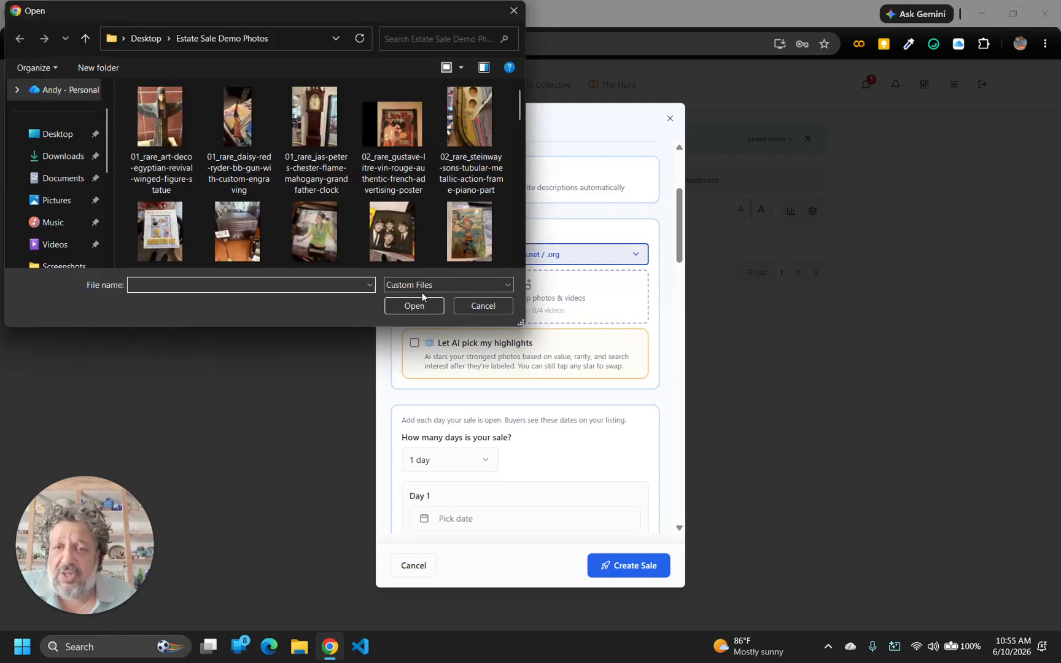
click(175, 144)
key(ctrl+a)
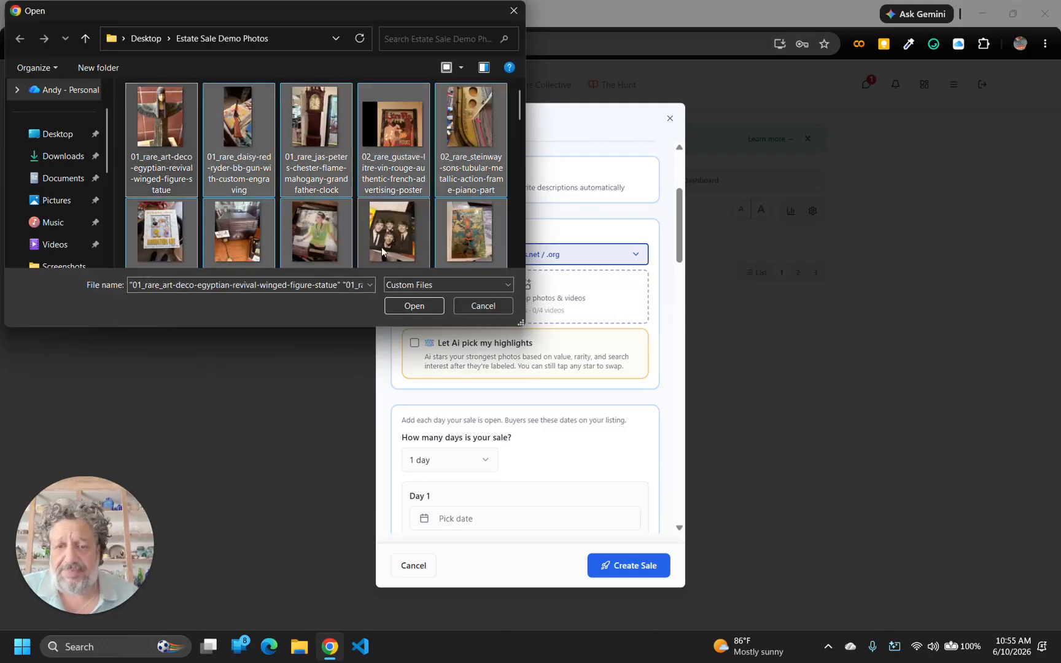
click(409, 304)
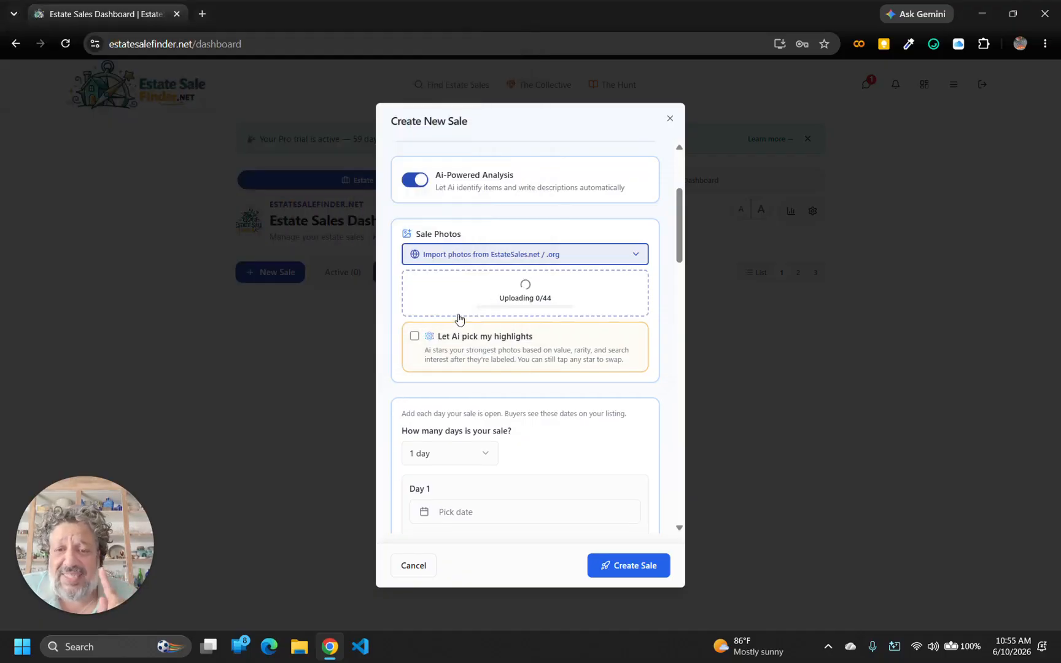
scroll(513, 401, down, 3)
scroll(513, 401, up, 1)
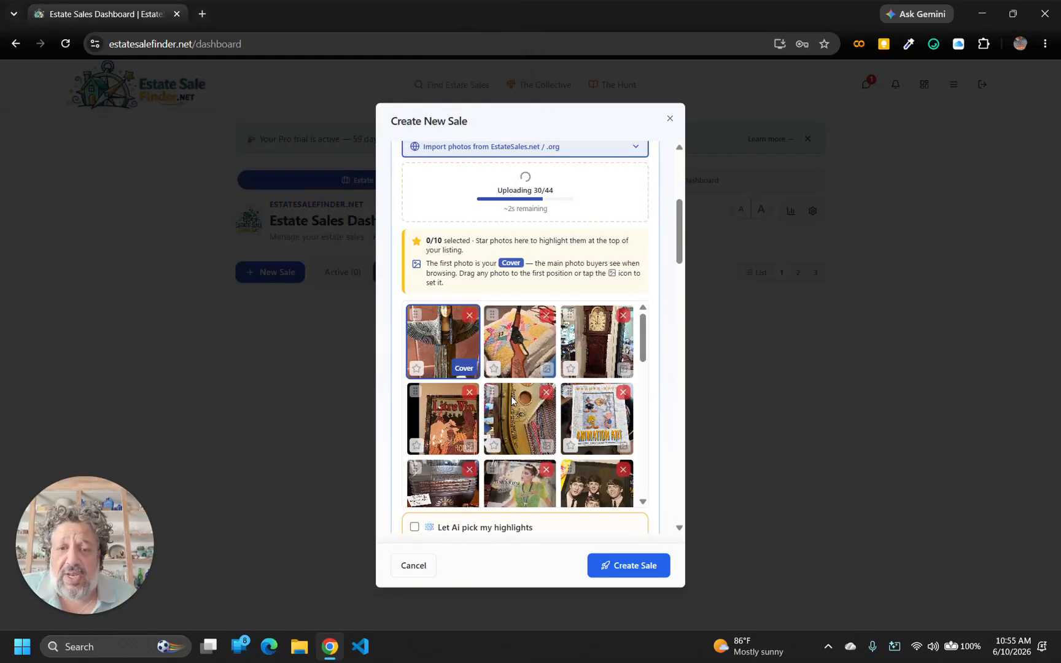
scroll(513, 401, up, 1)
scroll(514, 401, down, 1)
scroll(513, 401, up, 1)
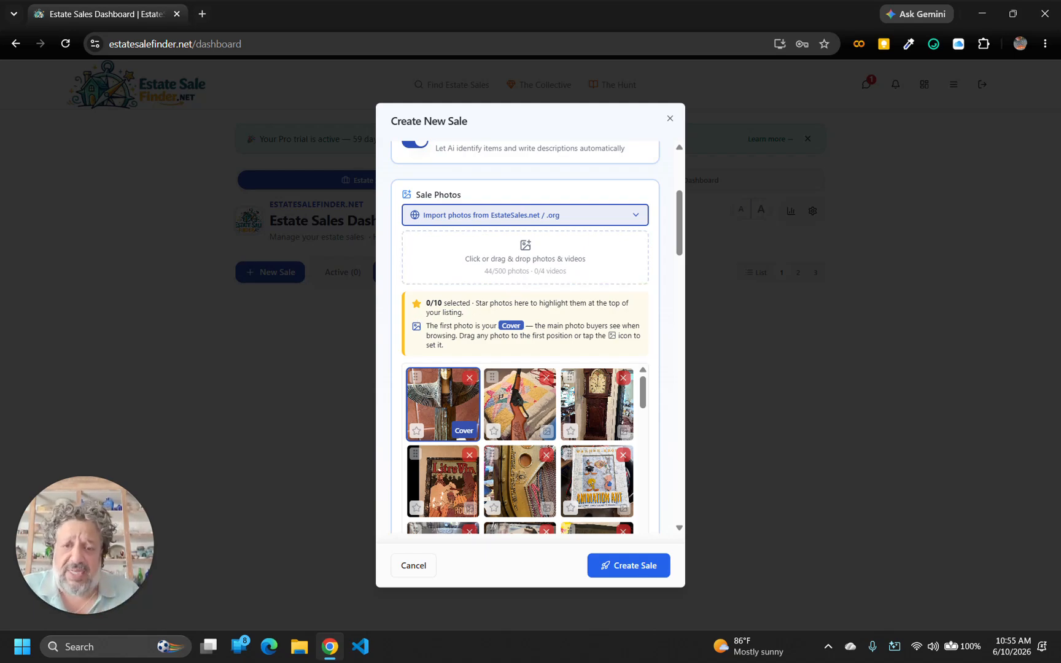
scroll(417, 270, down, 1)
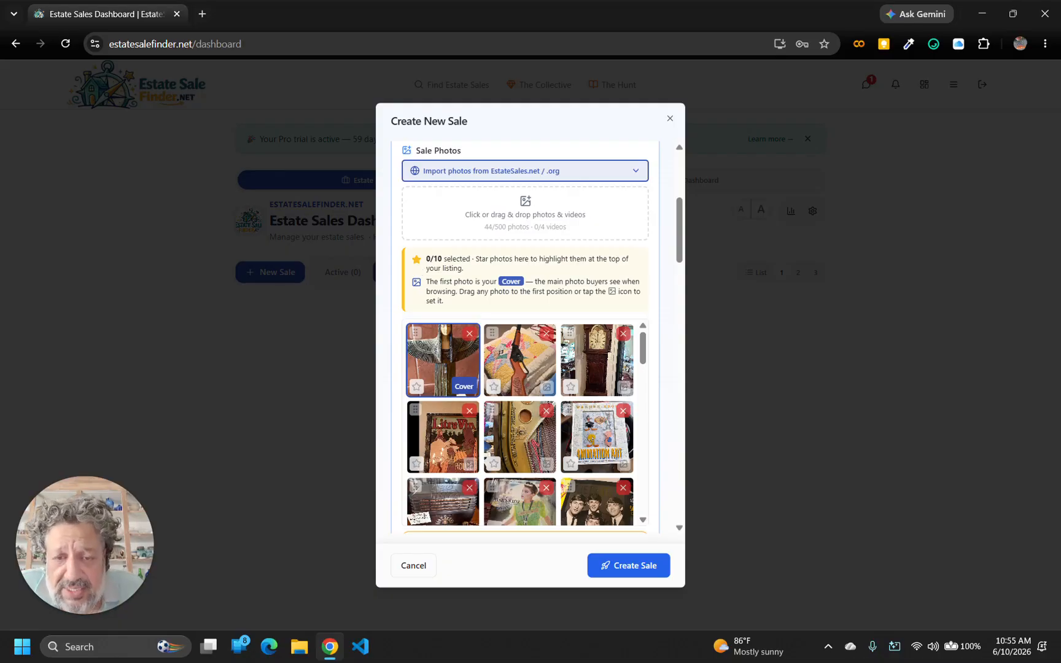
scroll(525, 338, down, 1)
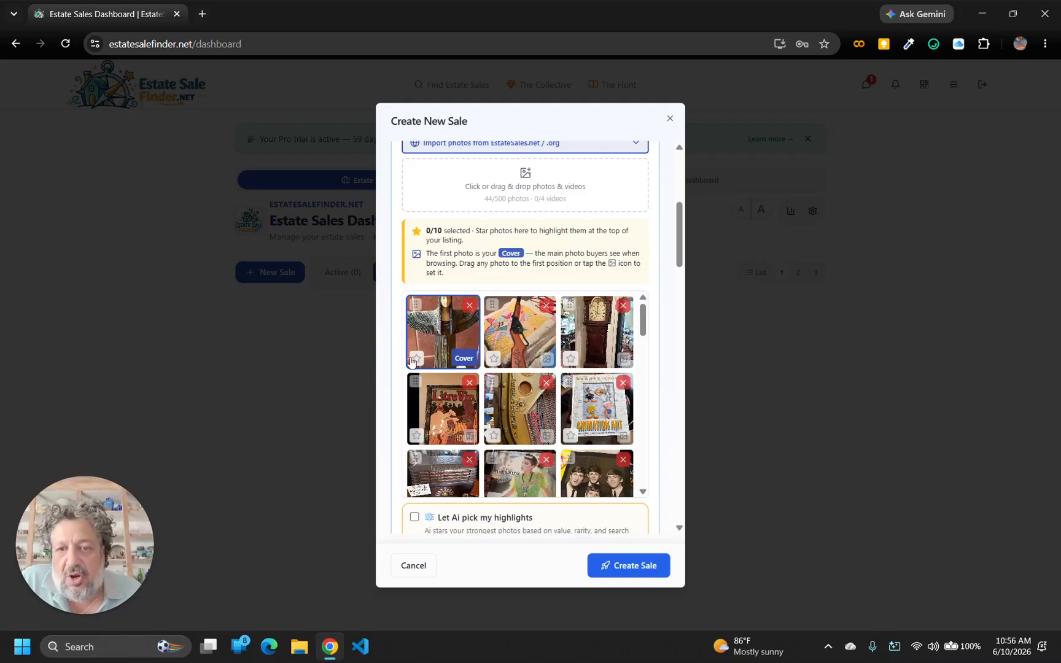
click(497, 359)
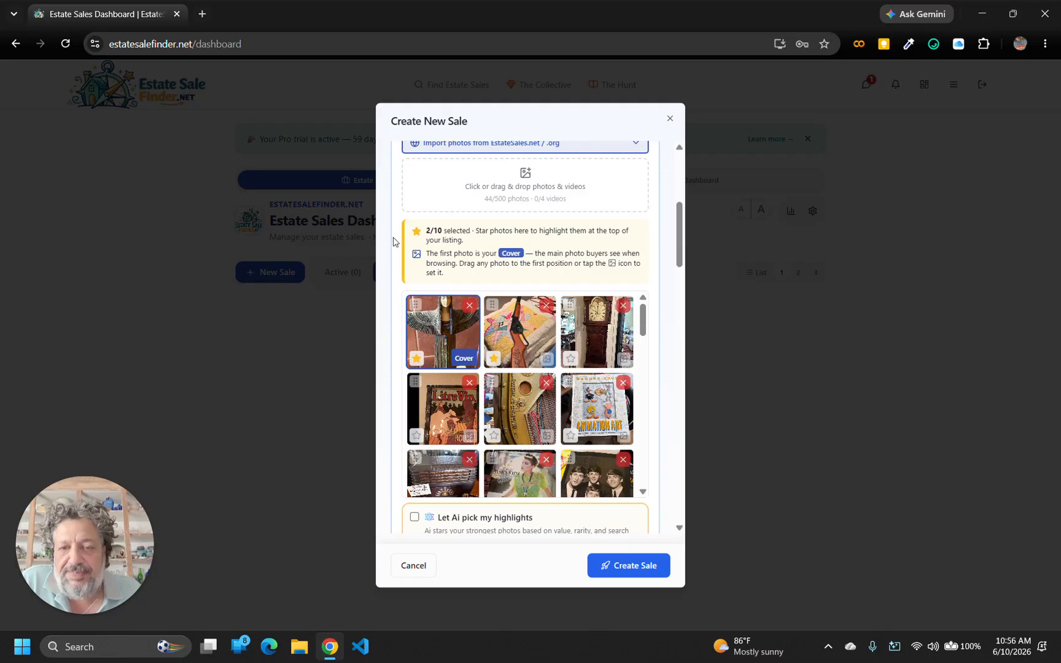
click(570, 359)
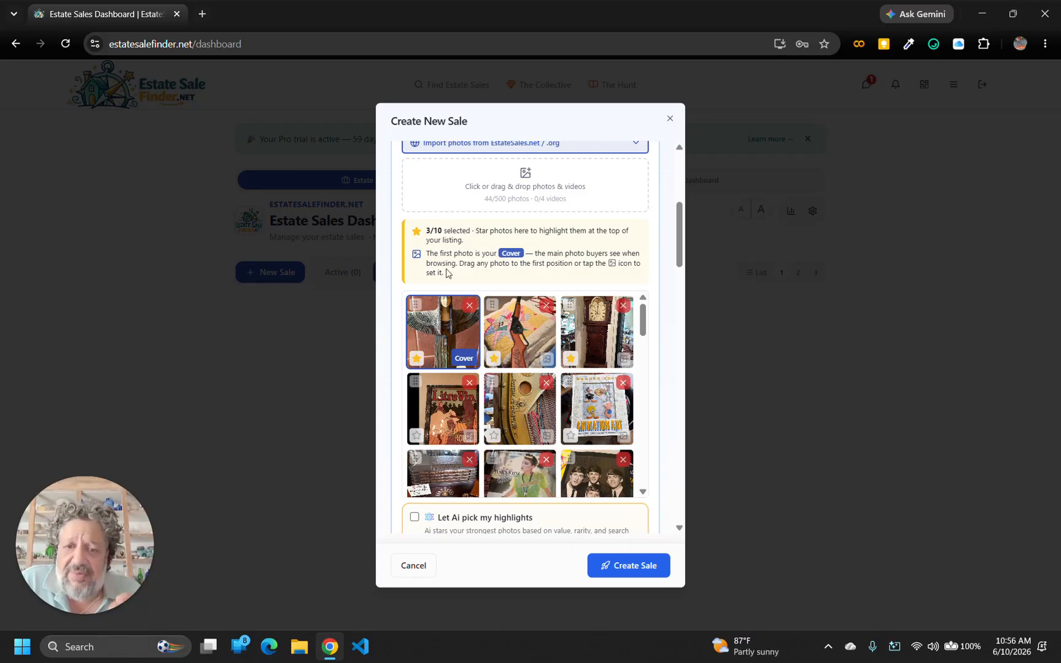
scroll(447, 273, down, 1)
click(494, 300)
click(570, 300)
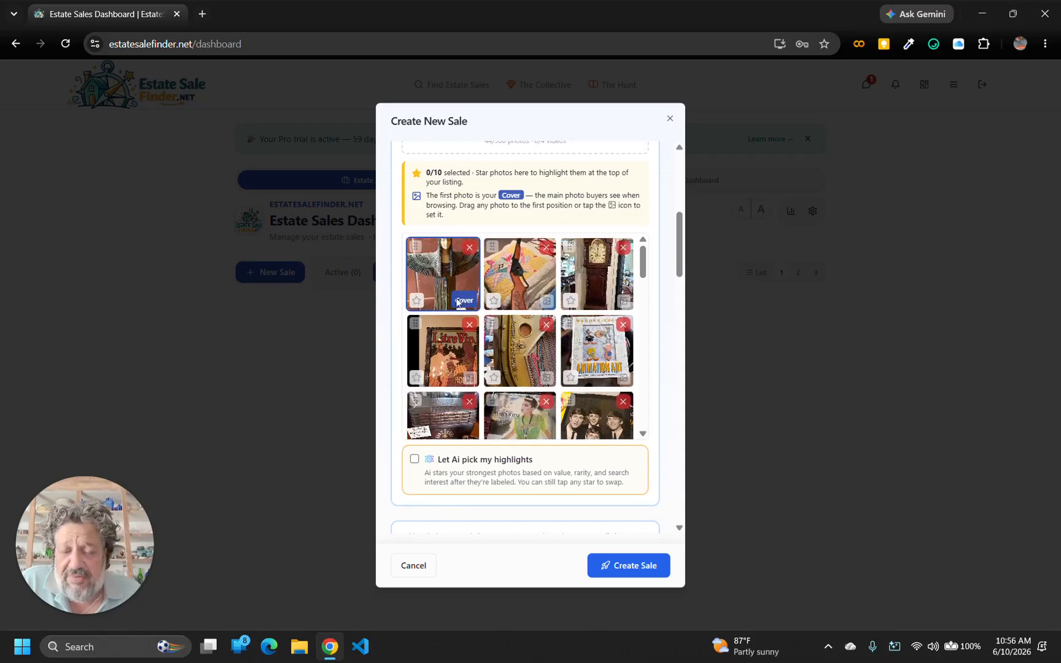
Step: Make the animation art photo the cover, then scroll down to the days and hours section
click(546, 379)
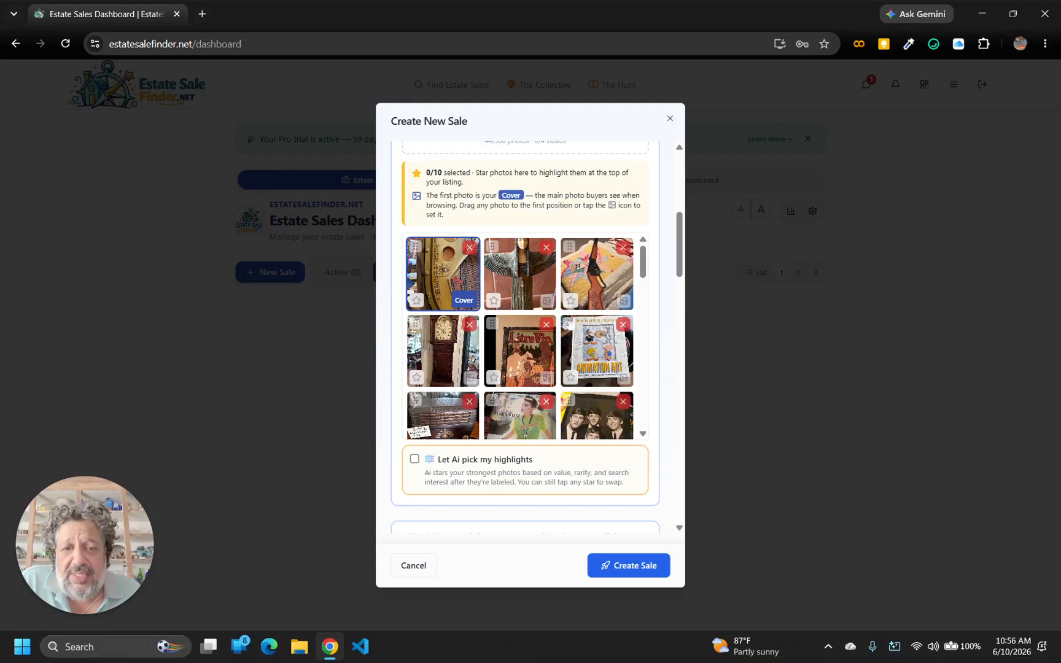
drag(568, 324, 442, 344)
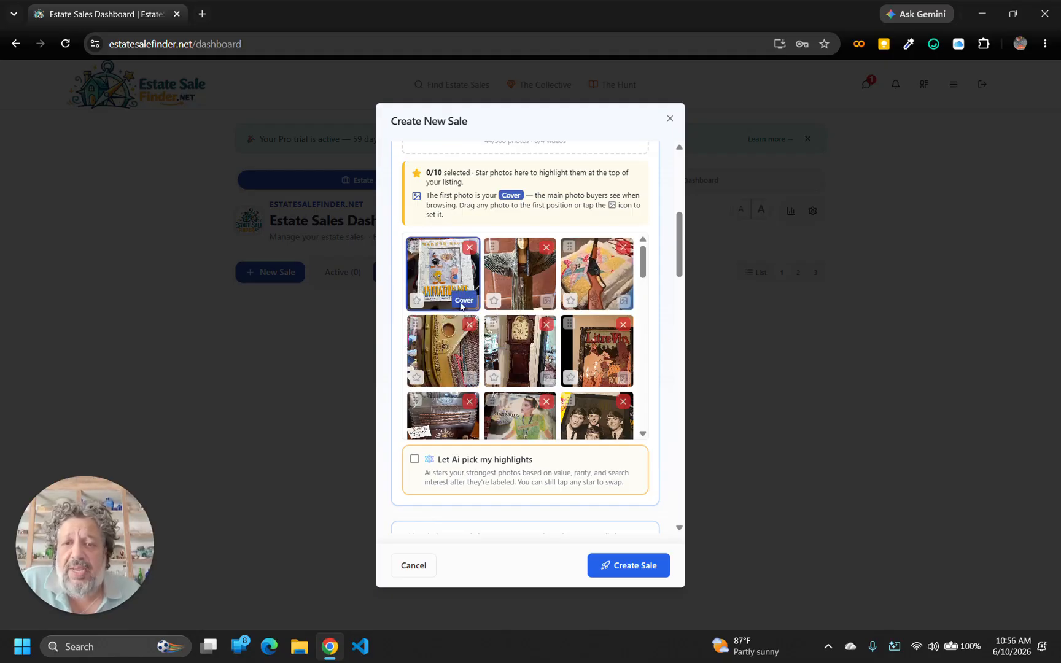
scroll(526, 394, down, 1)
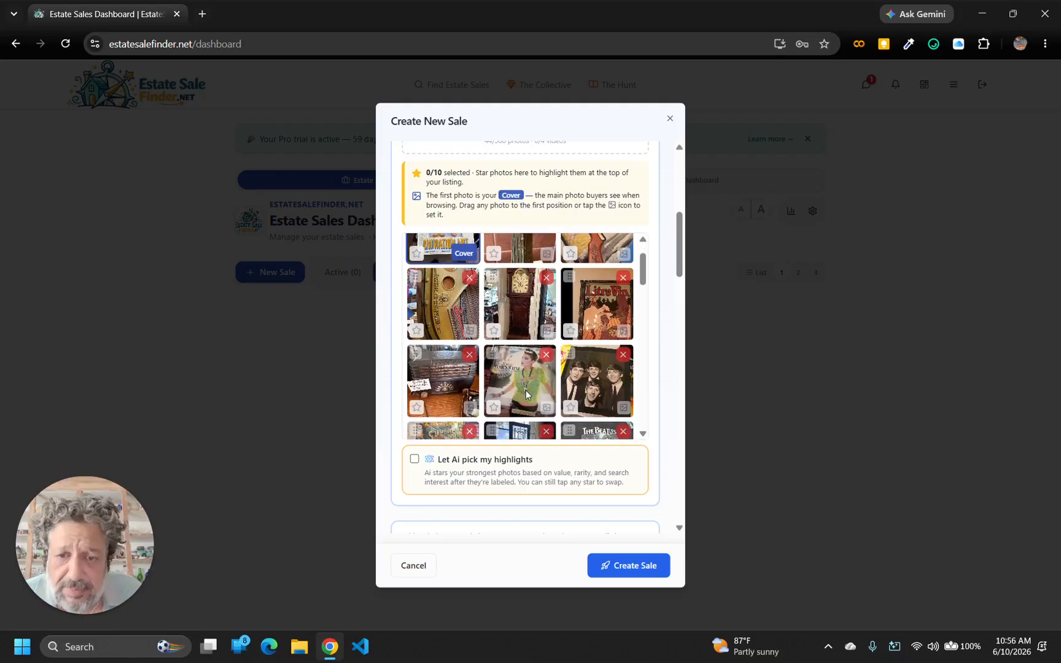
scroll(658, 386, down, 1)
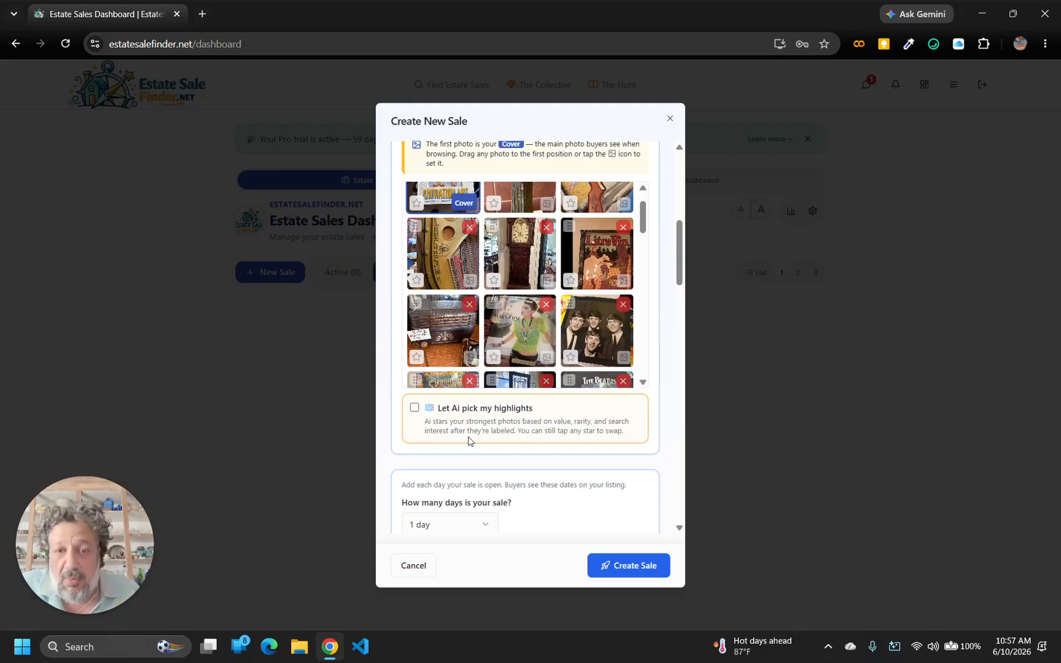
scroll(469, 441, down, 1)
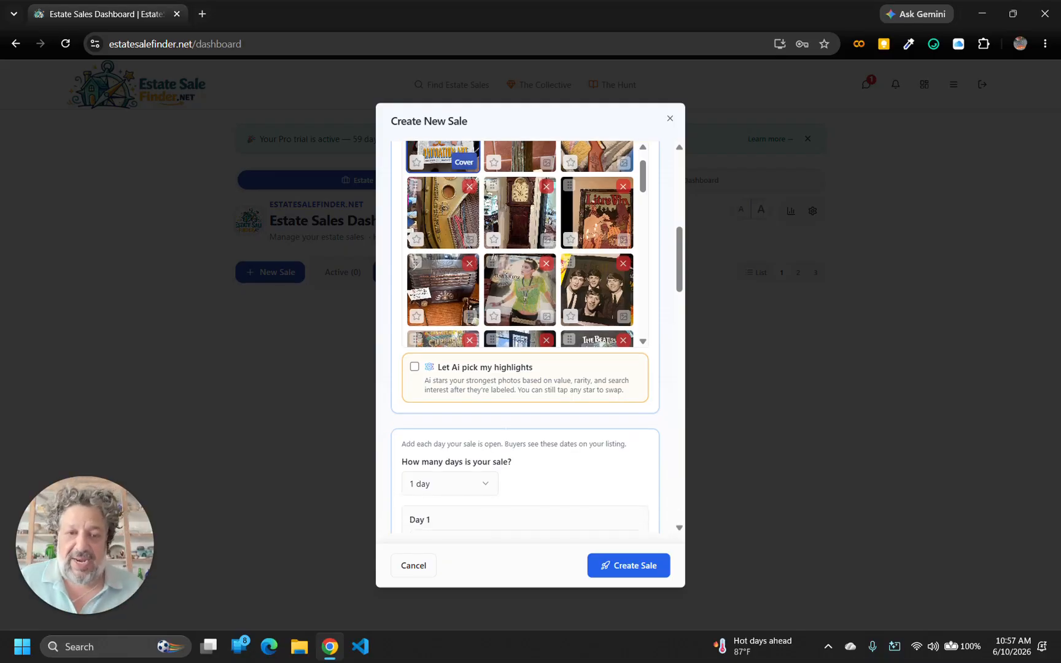
scroll(504, 432, down, 3)
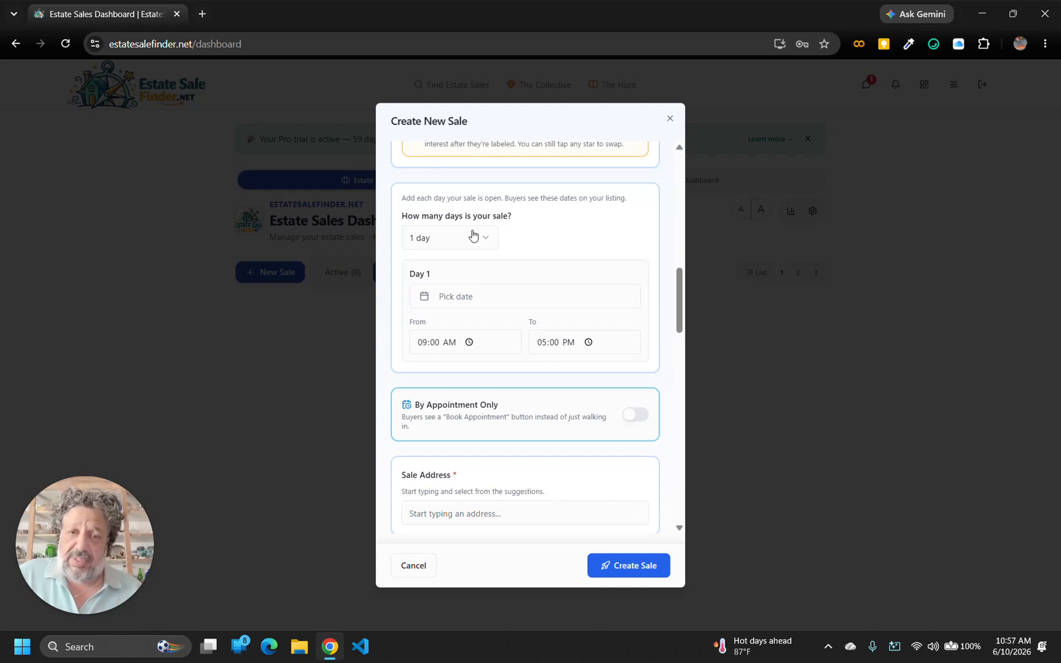
Step: Set the sale to run 2 days, with Day 1 on Jun 12, 2026
click(481, 240)
click(449, 286)
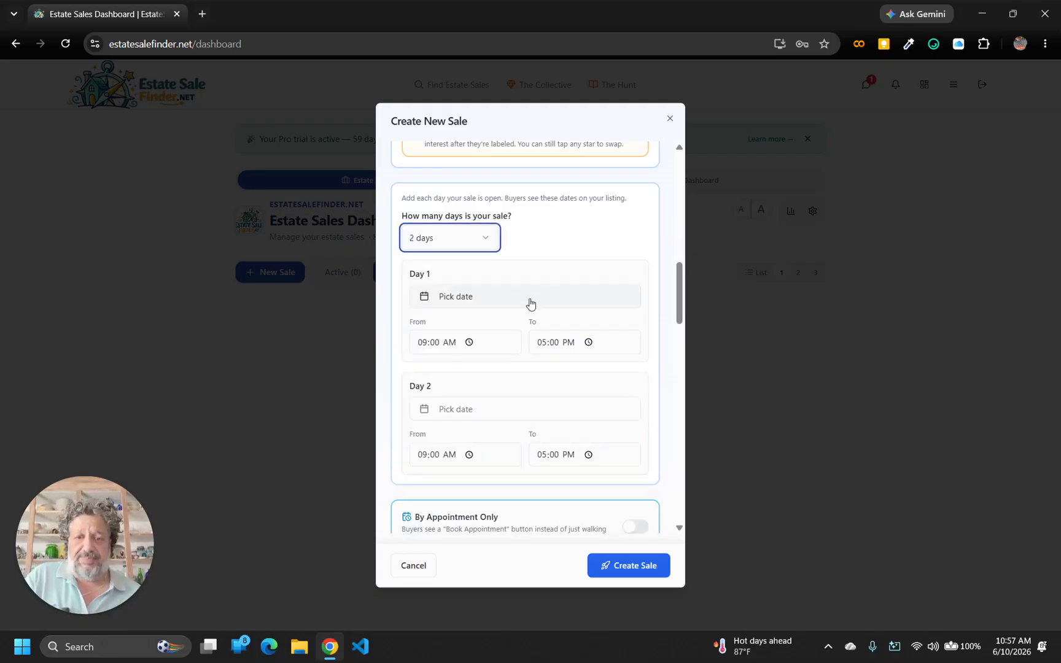
click(476, 302)
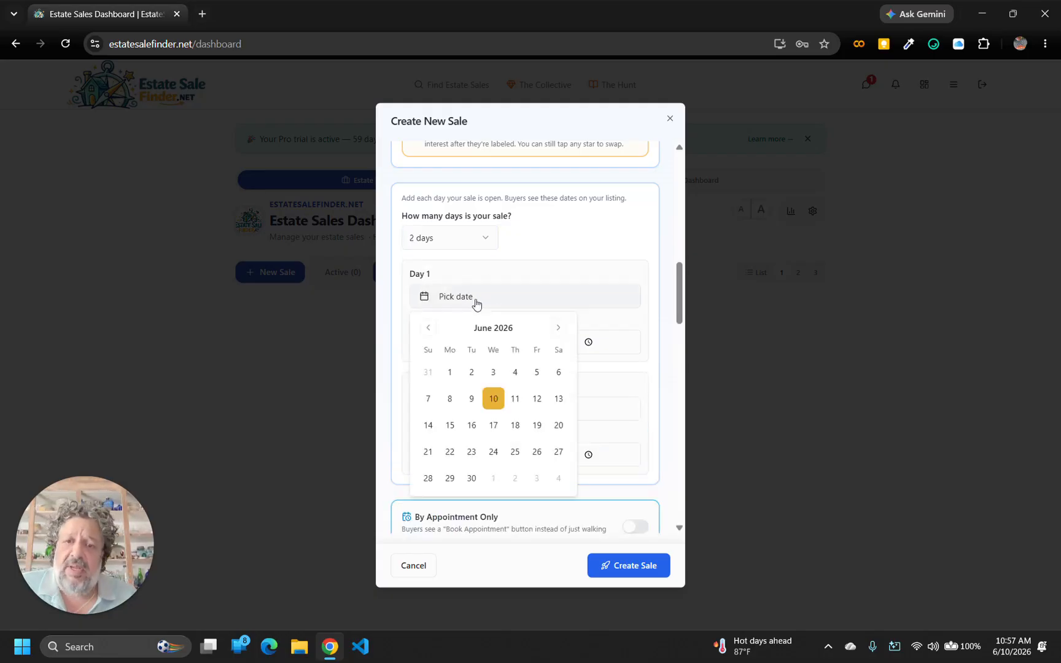
click(537, 400)
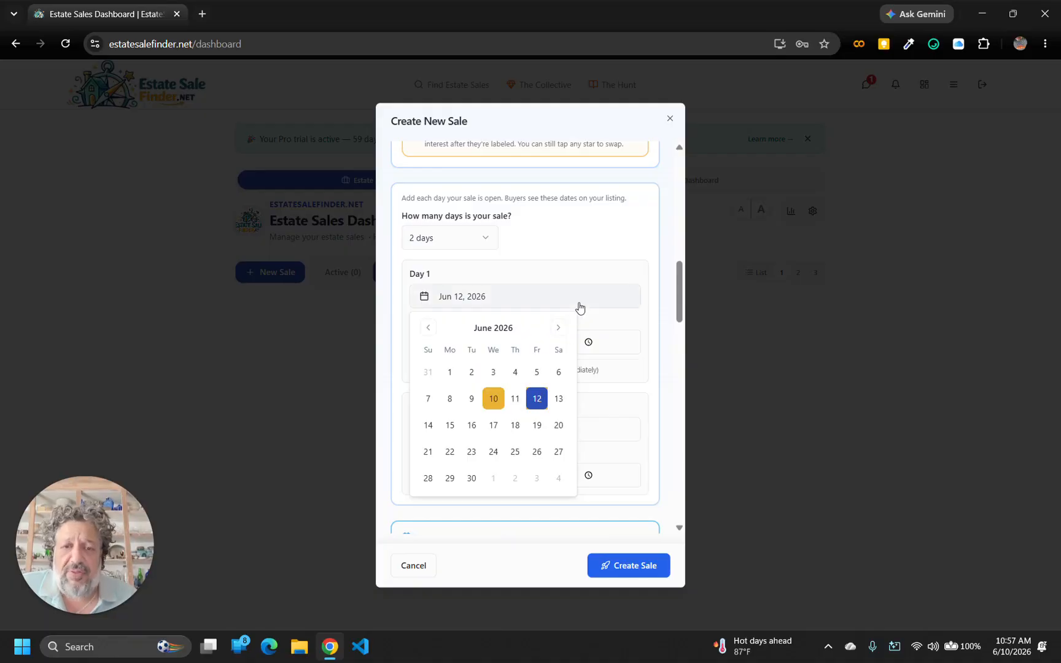
click(594, 268)
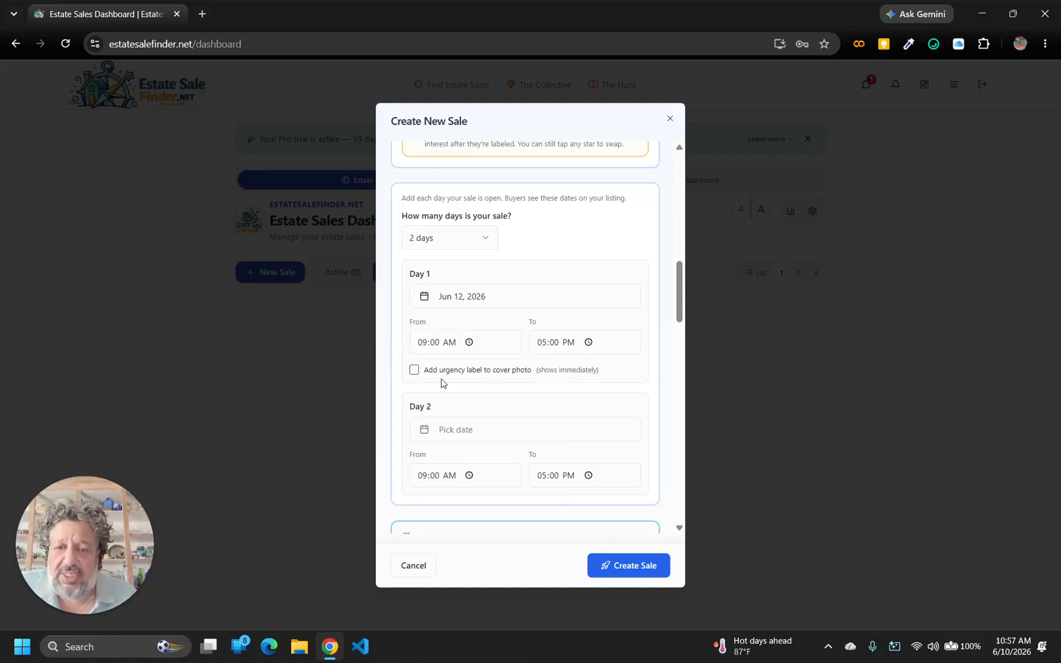
Step: Give Day 1's cover photo the Free Table urgency label
click(415, 371)
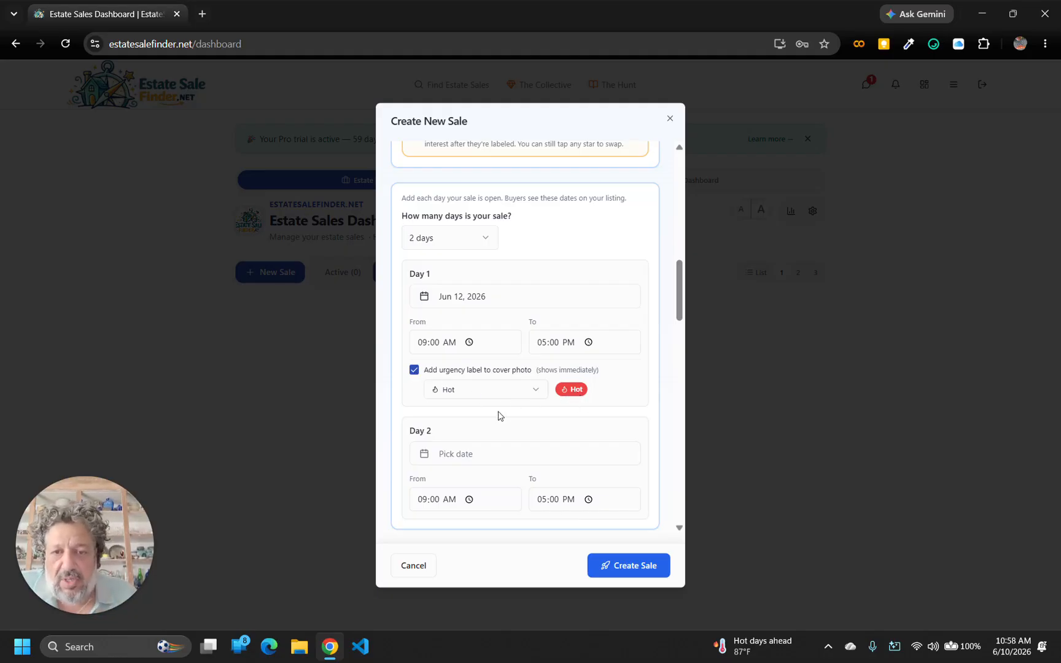
click(463, 391)
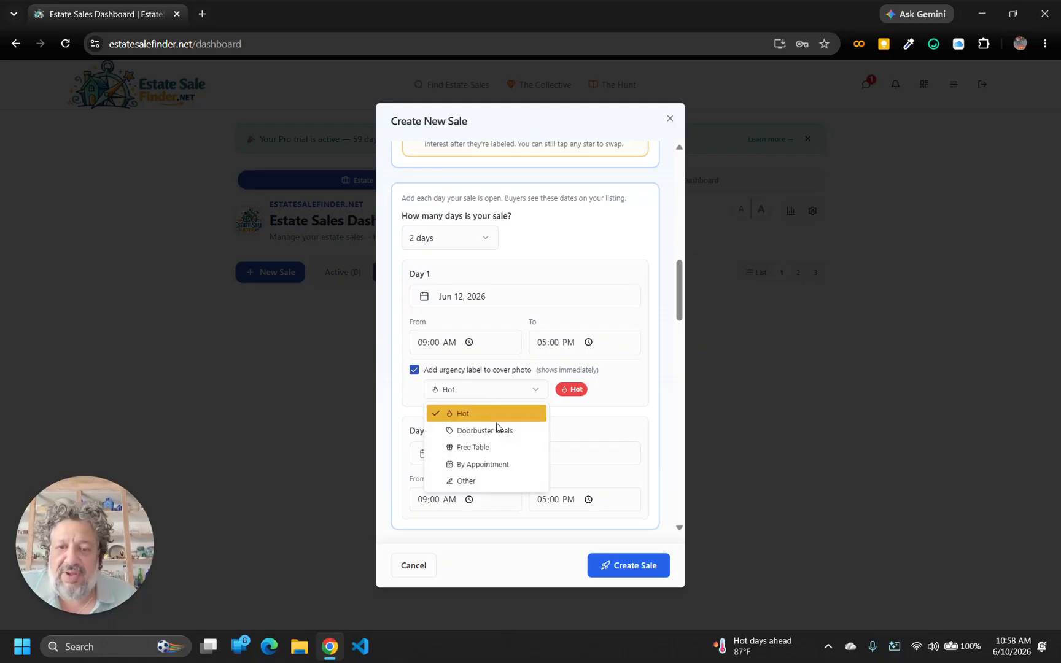
click(488, 452)
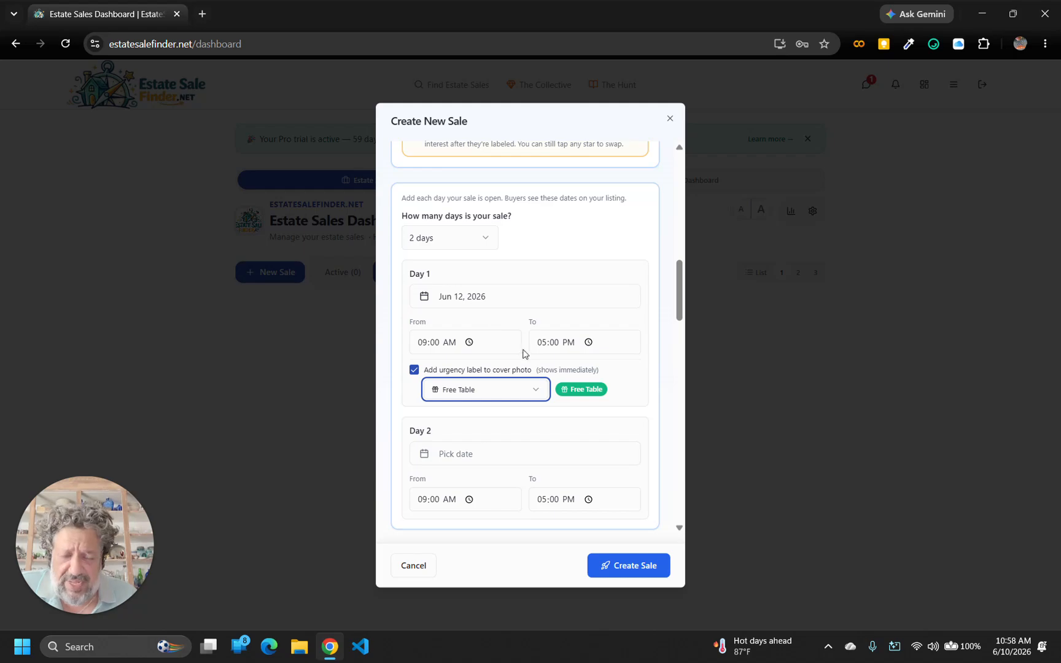
click(576, 394)
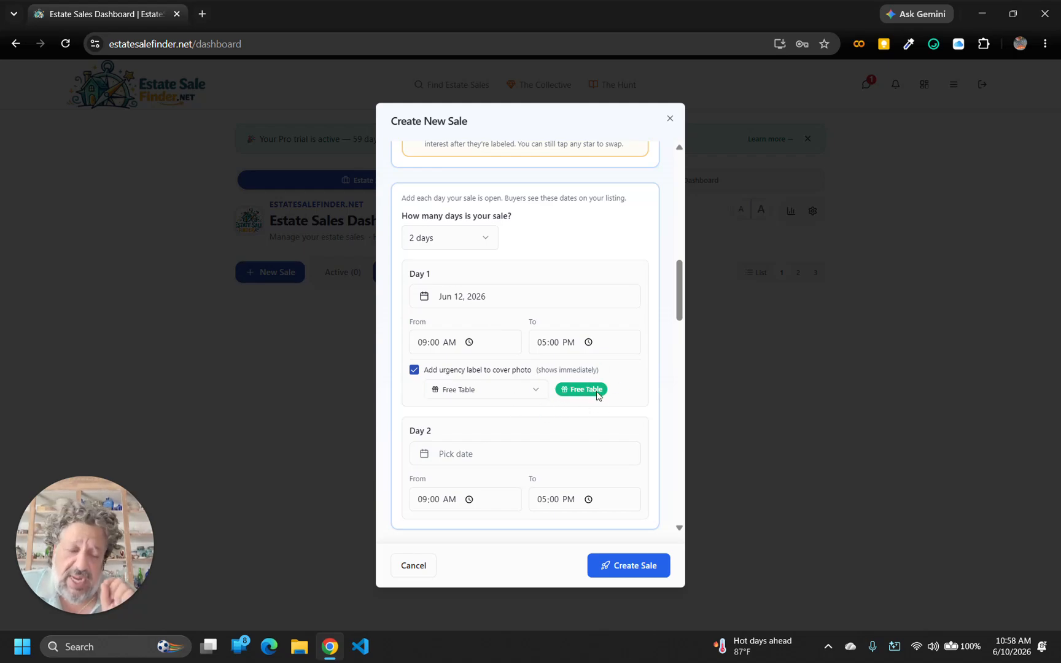
scroll(533, 407, down, 2)
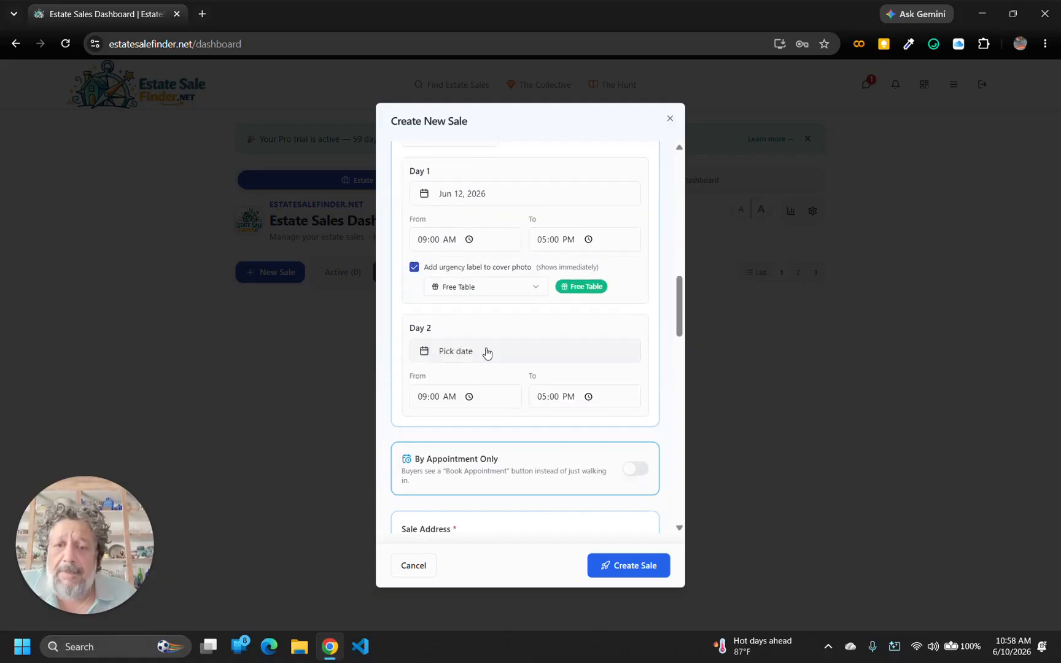
Step: Set Day 2 to Jun 13, 2026 and give it the 50% Off Day label
click(494, 357)
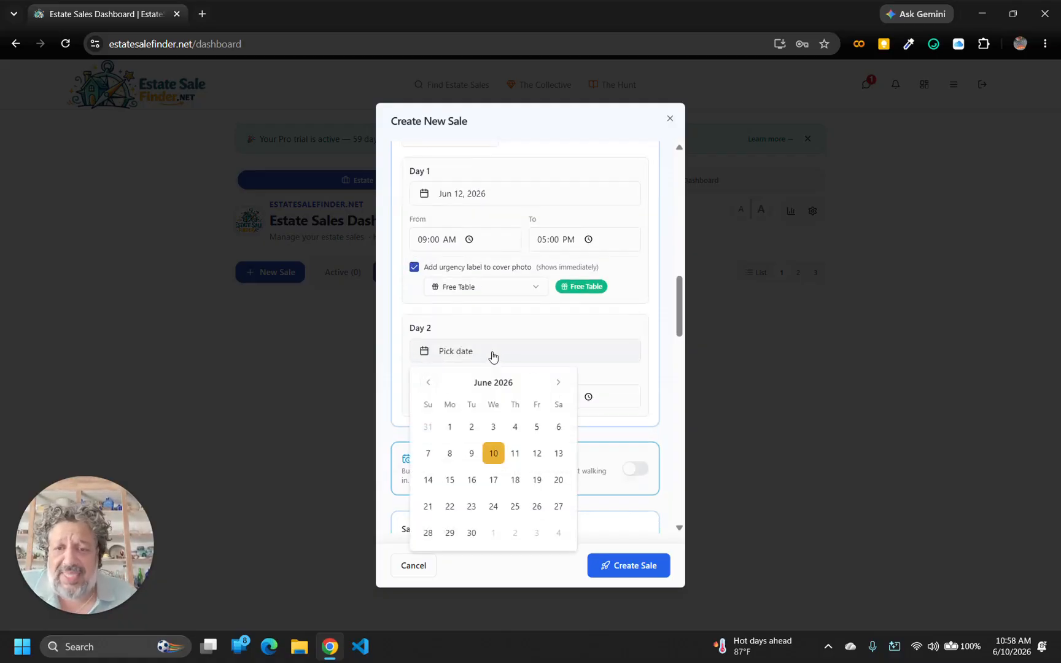
click(565, 463)
click(630, 386)
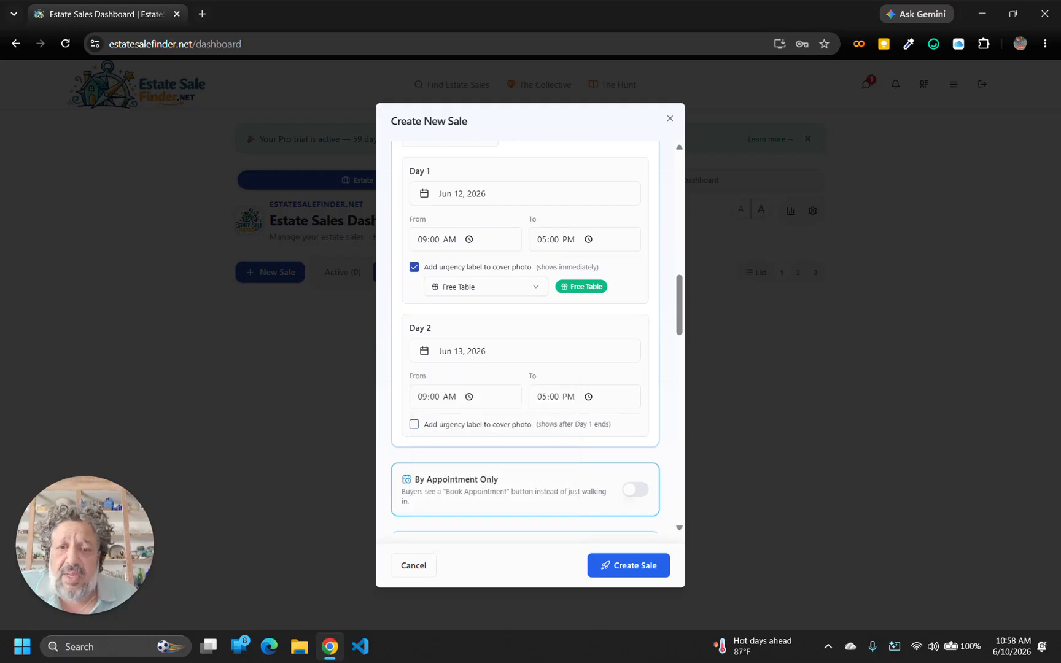
click(414, 424)
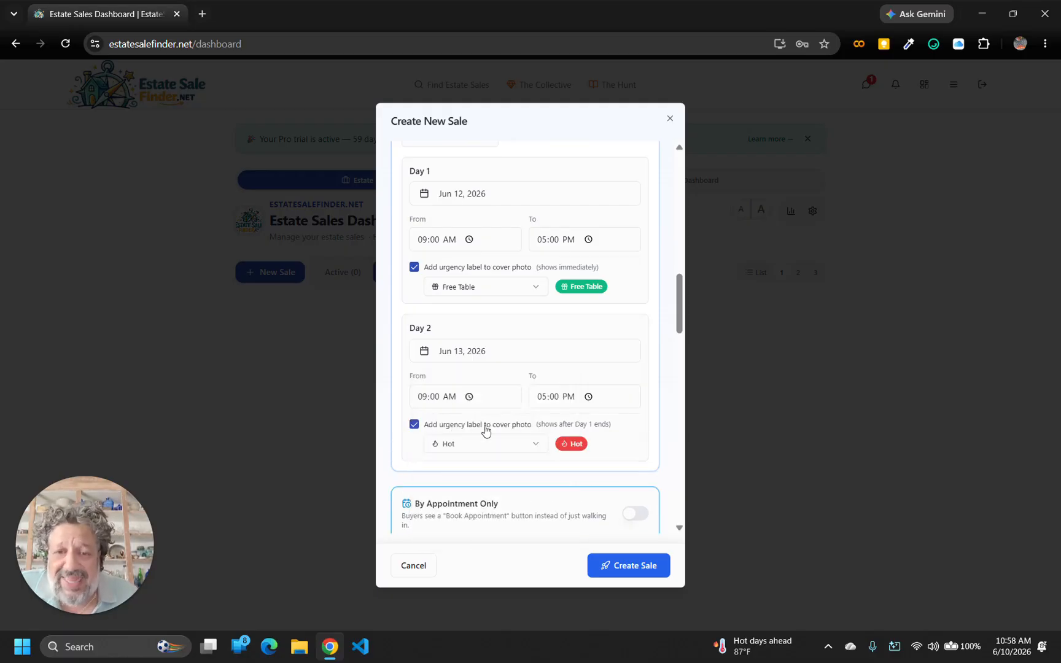
click(491, 446)
click(488, 535)
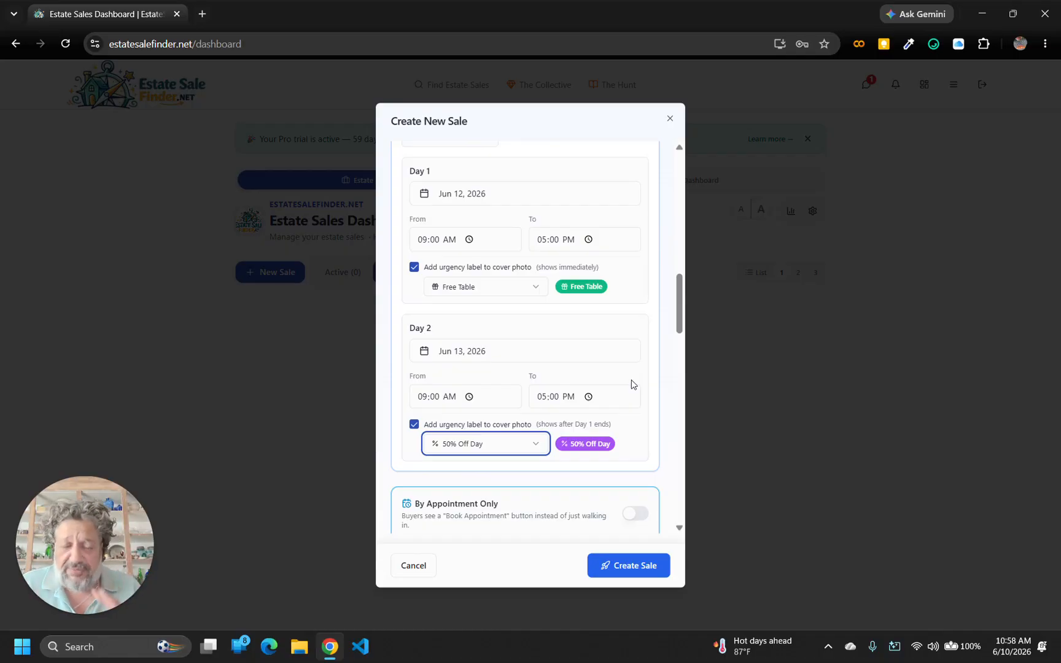
Step: Switch Day 2's urgency label to Other with custom label text, leaving the address for later
scroll(632, 384, down, 2)
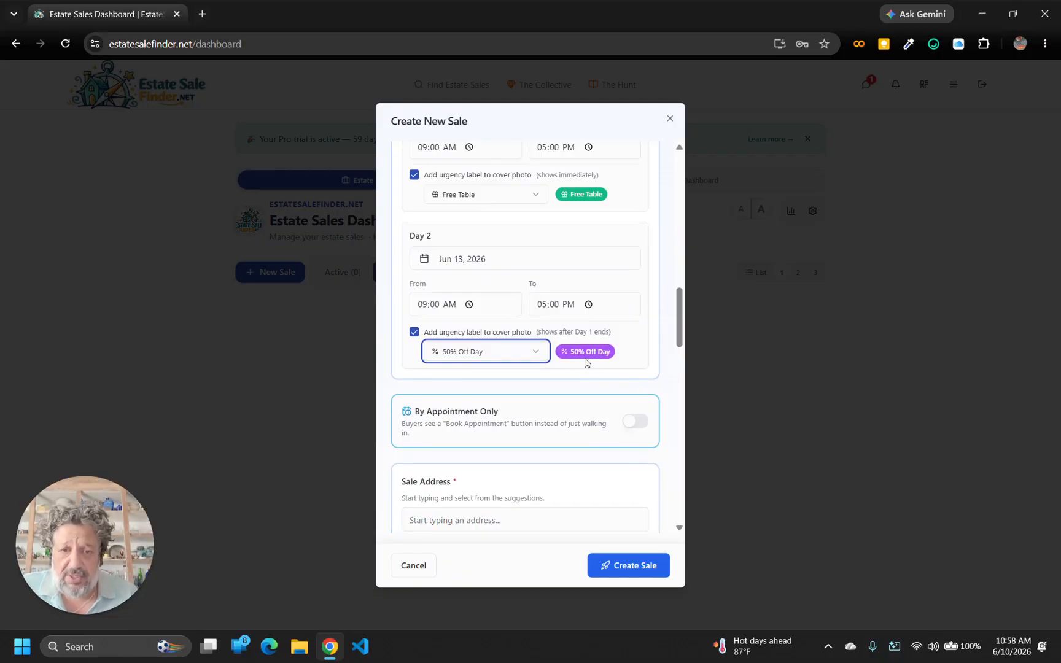
click(510, 350)
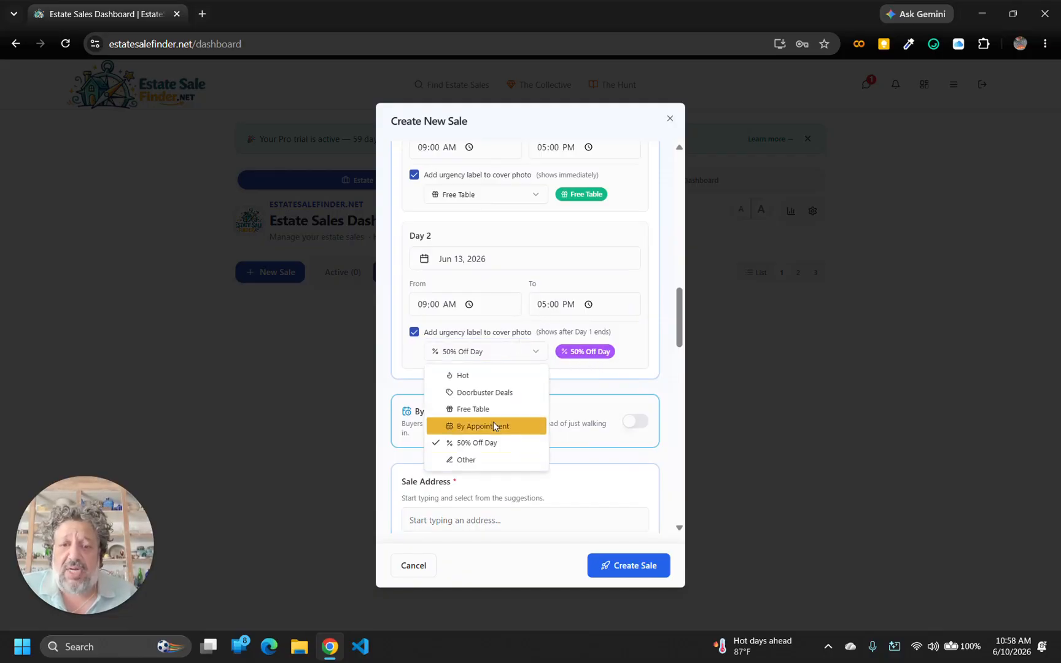
click(466, 460)
click(490, 377)
text(Andy is Awesome)
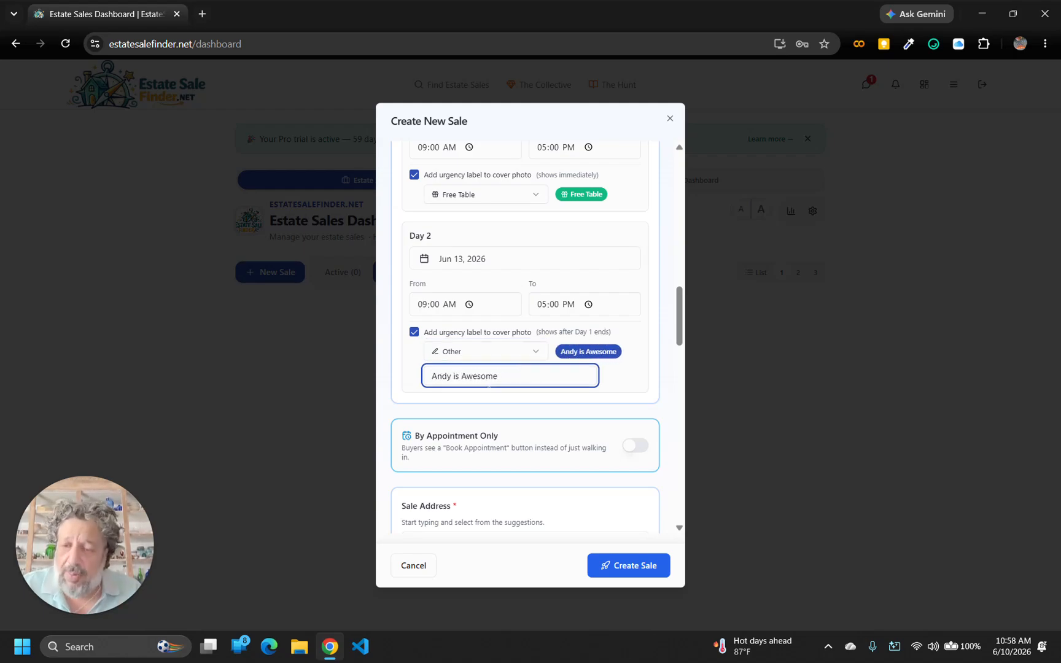
click(618, 382)
scroll(632, 408, down, 2)
click(614, 396)
click(493, 313)
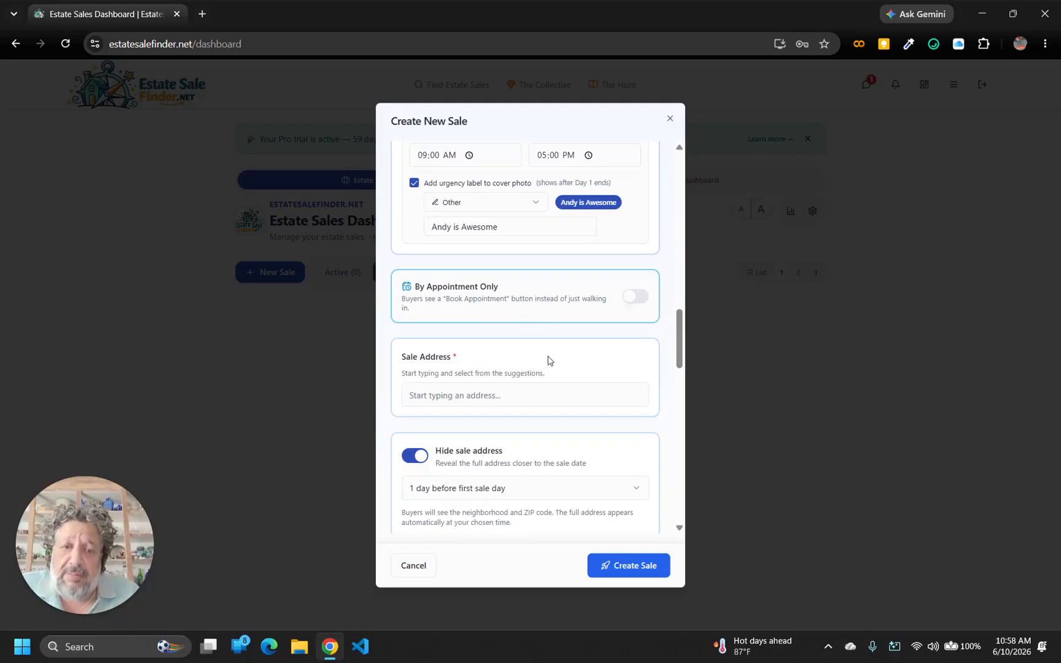
click(631, 298)
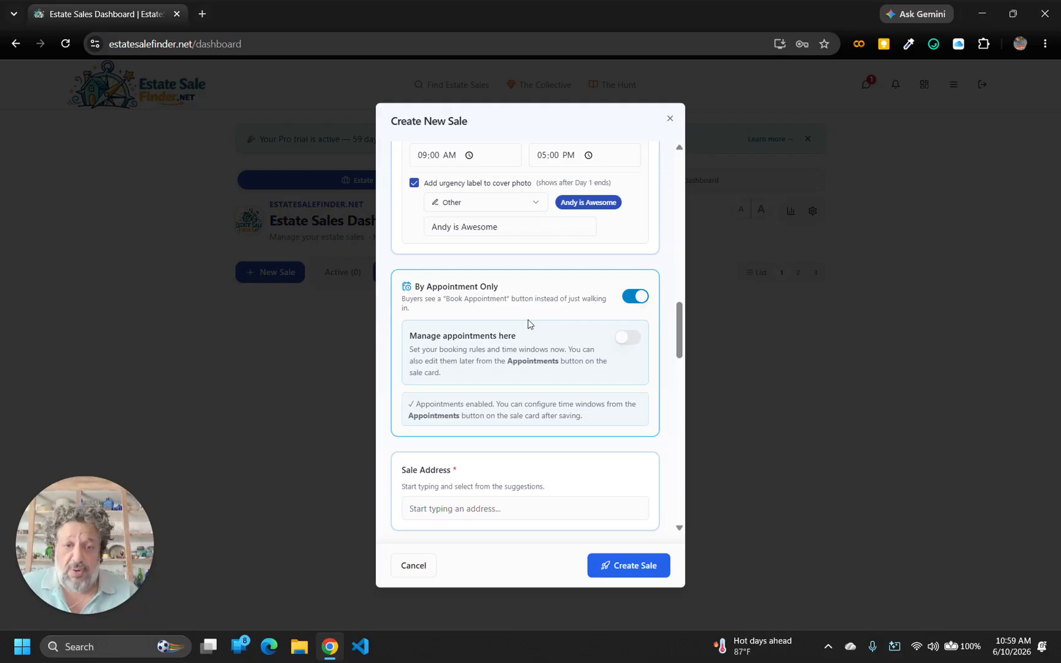
click(622, 342)
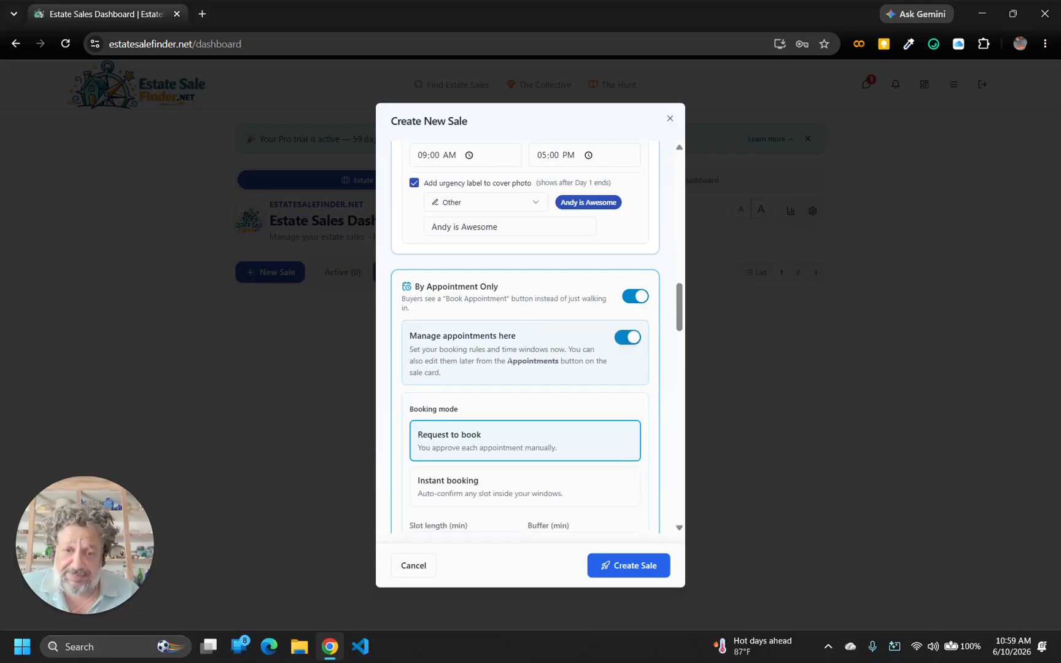
scroll(508, 367, down, 2)
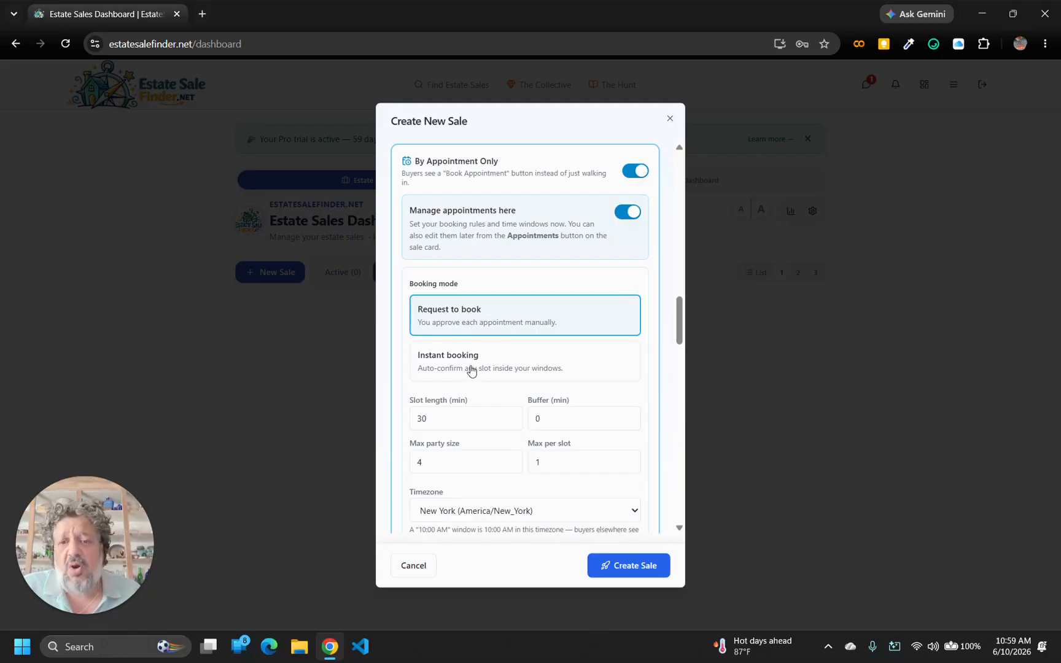
scroll(510, 418, down, 1)
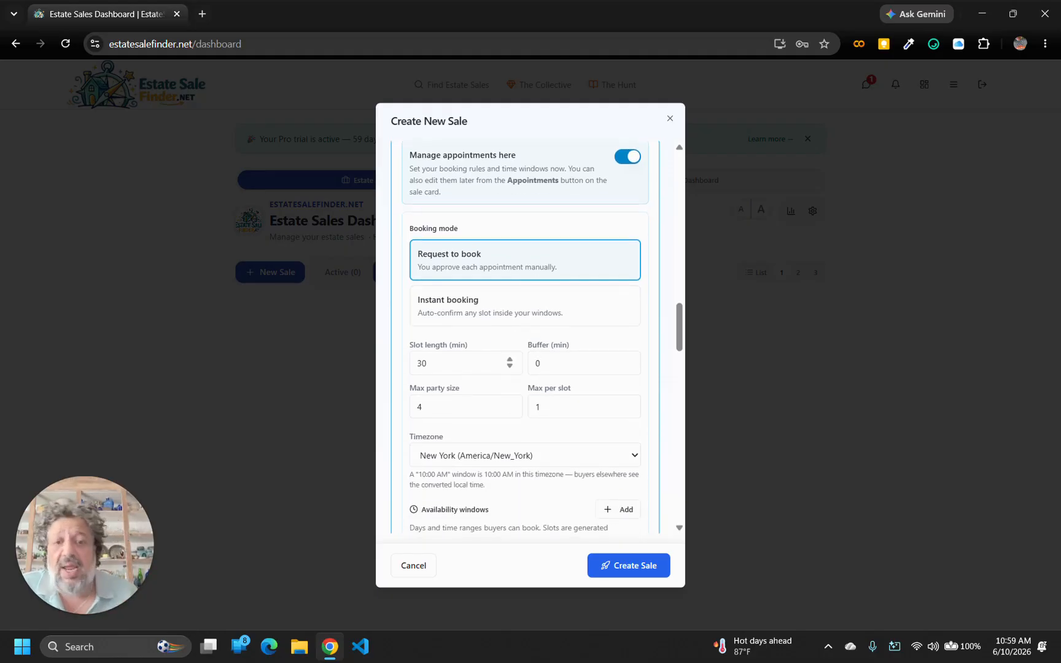
scroll(510, 406, down, 3)
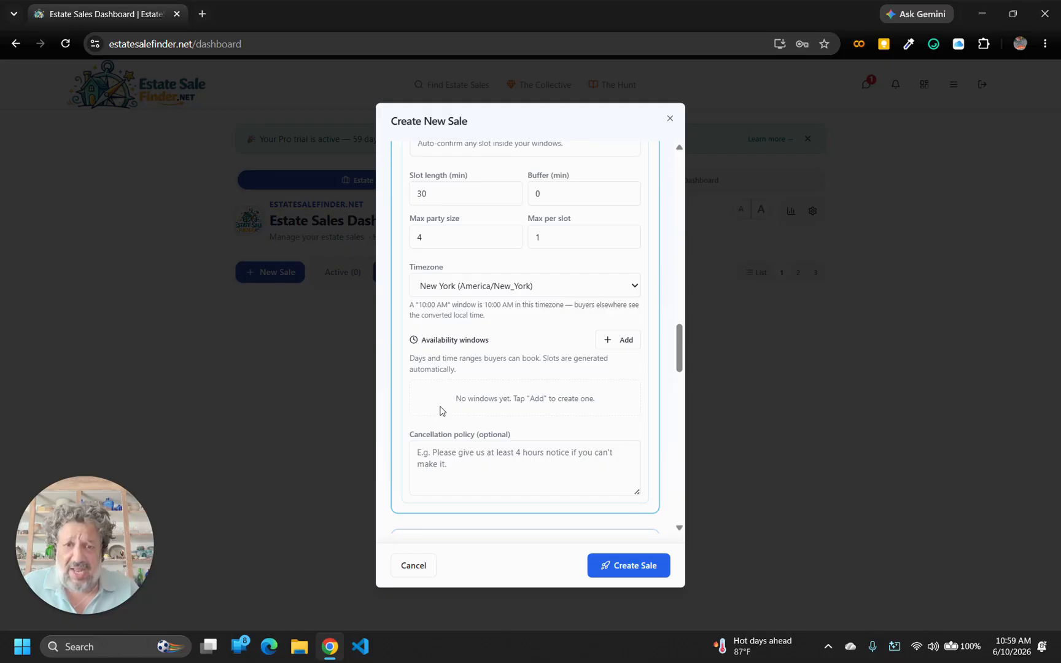
scroll(441, 411, down, 5)
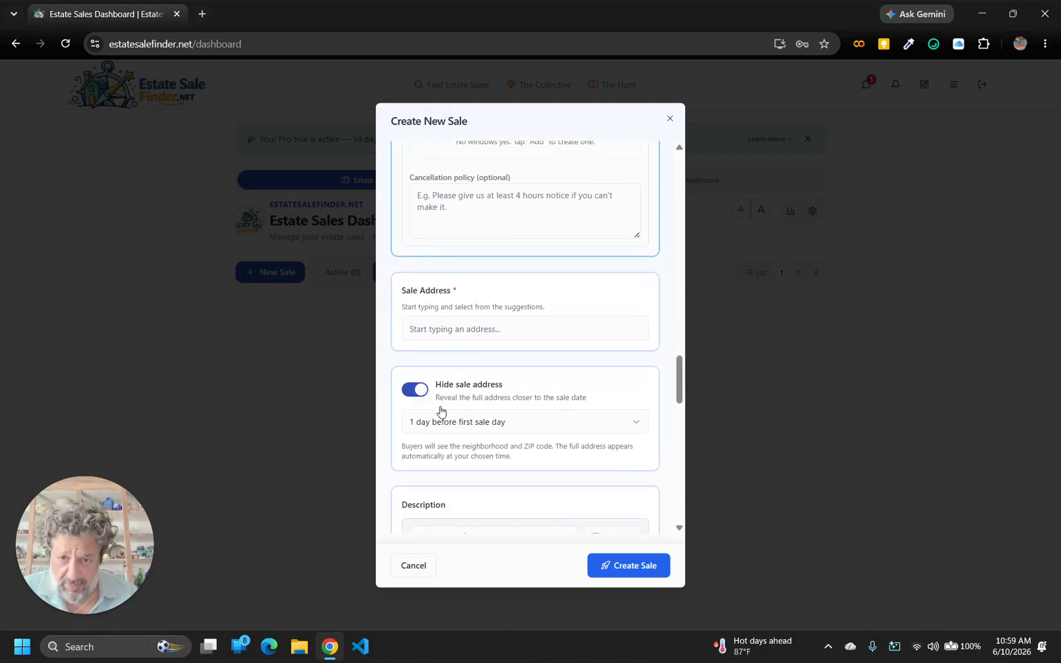
Step: Enter the sale's street address from the first suggestion, revealing it 1 day before the first sale day
click(447, 307)
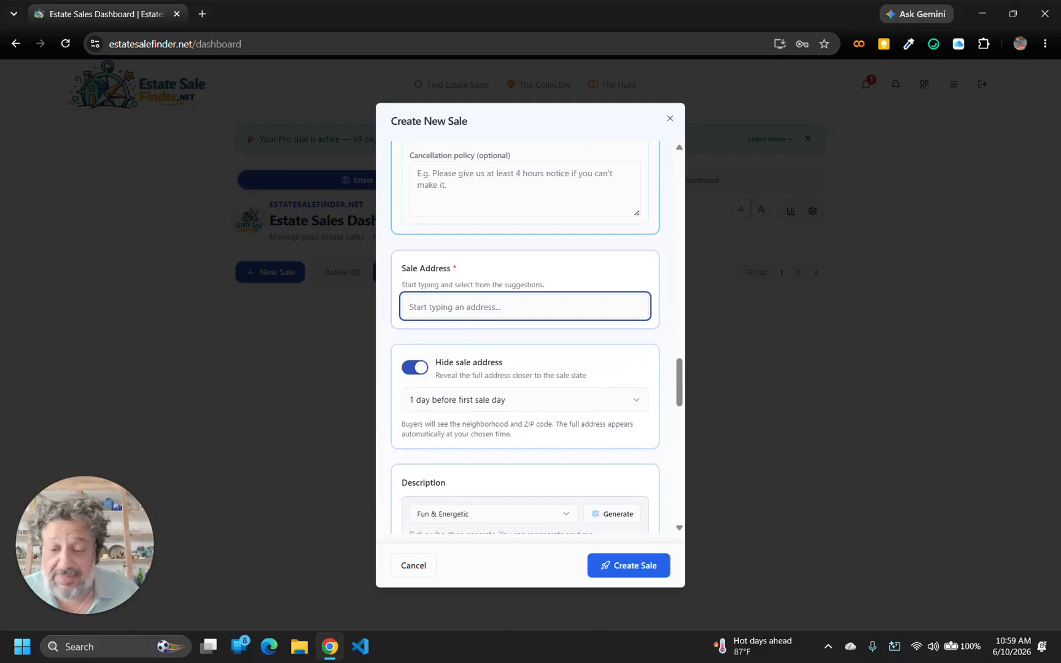
text(522)
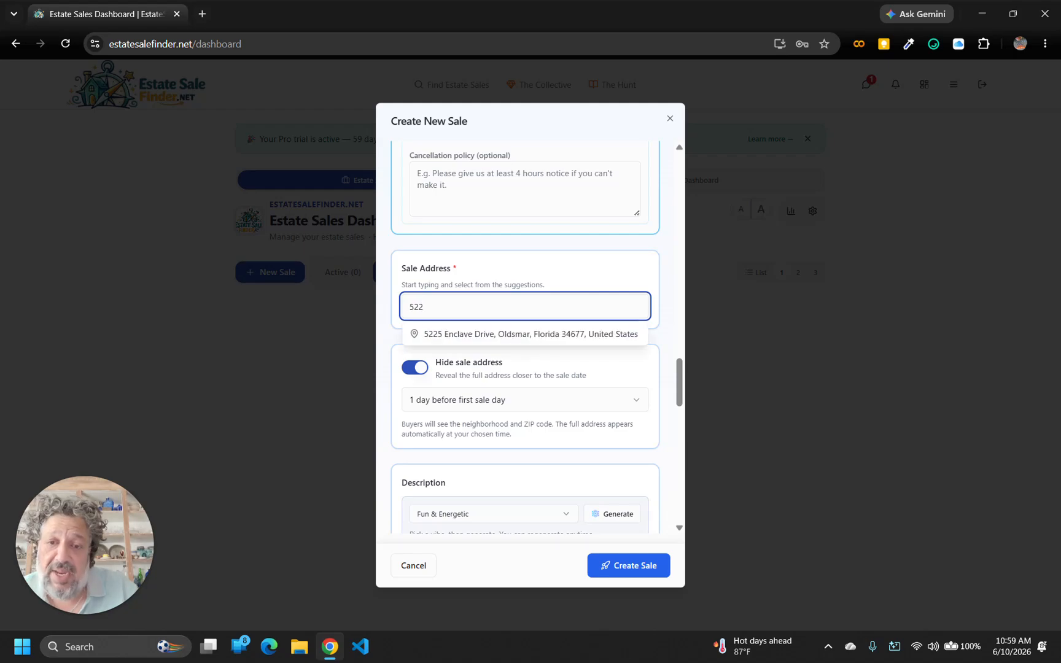
text( gun)
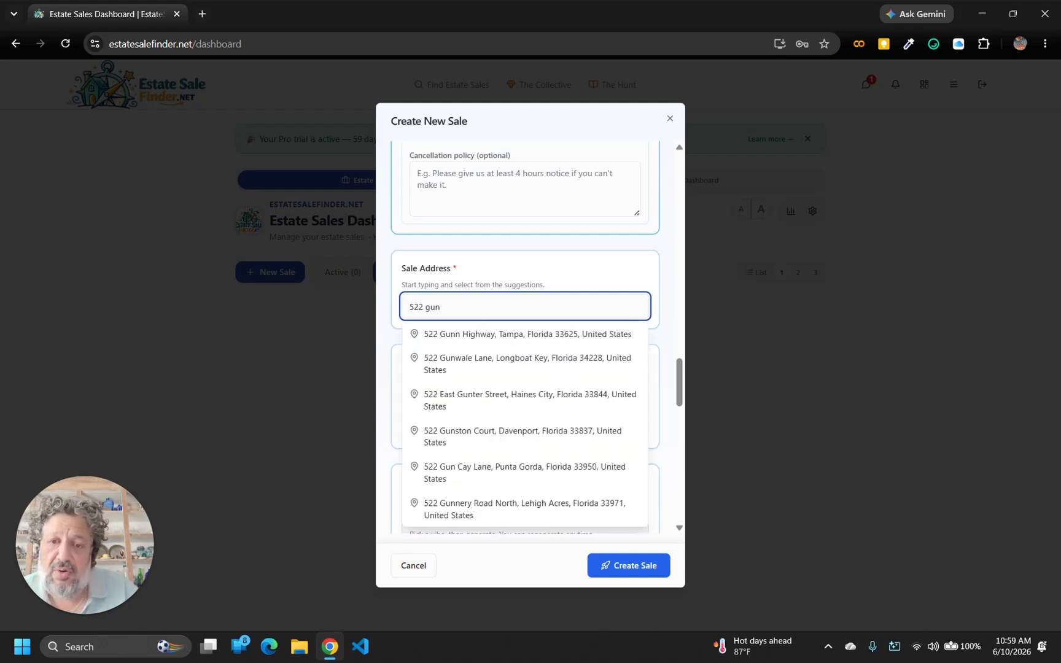
click(450, 336)
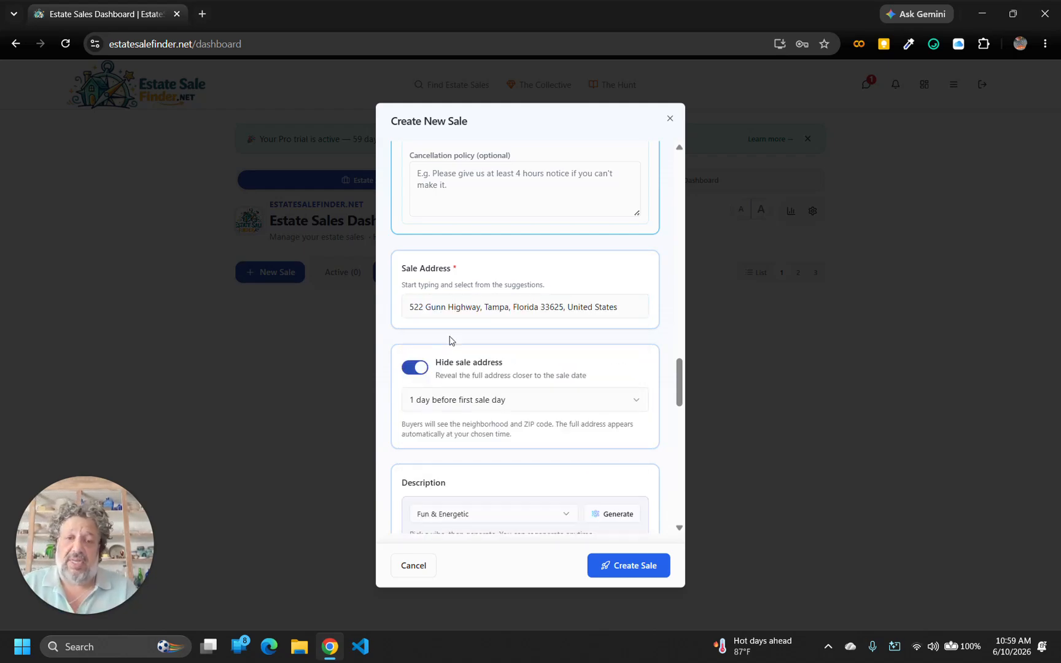
scroll(450, 341, down, 1)
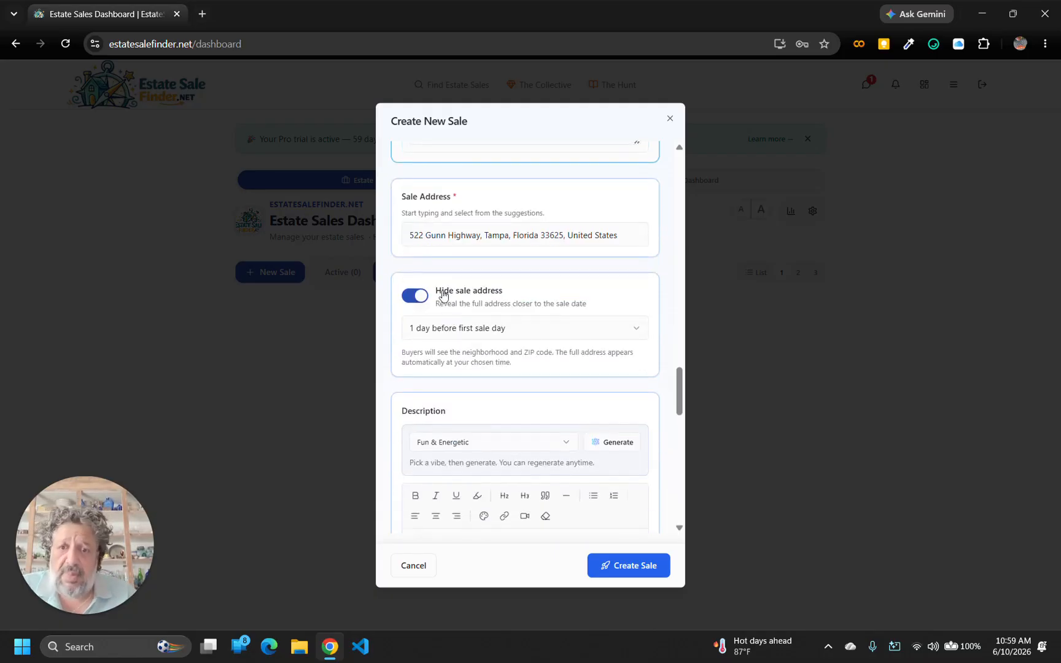
scroll(536, 336, down, 1)
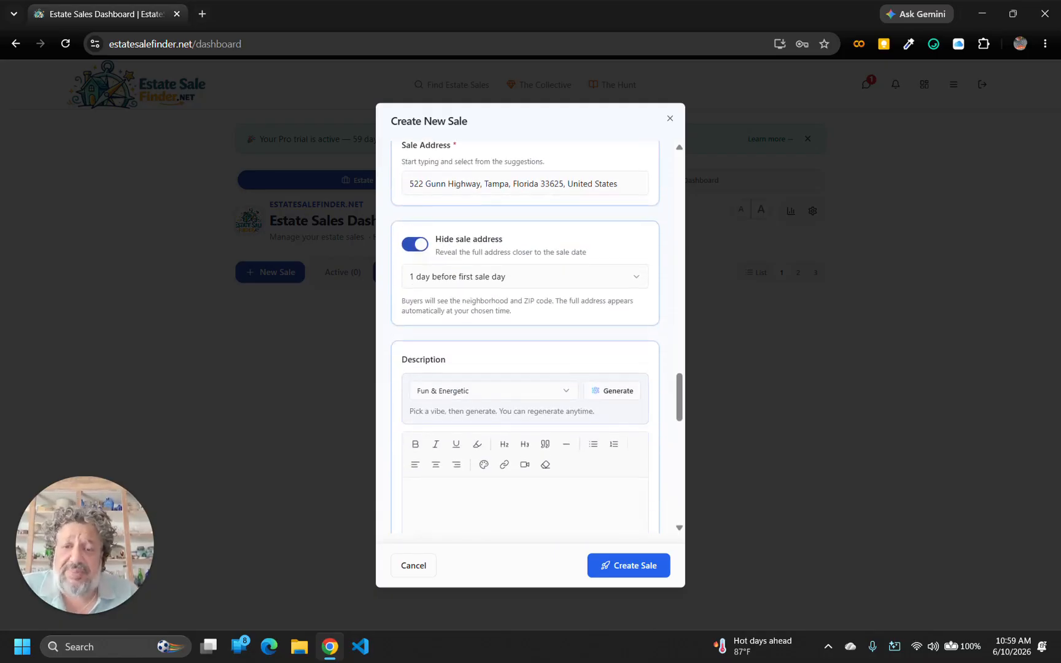
scroll(528, 332, up, 1)
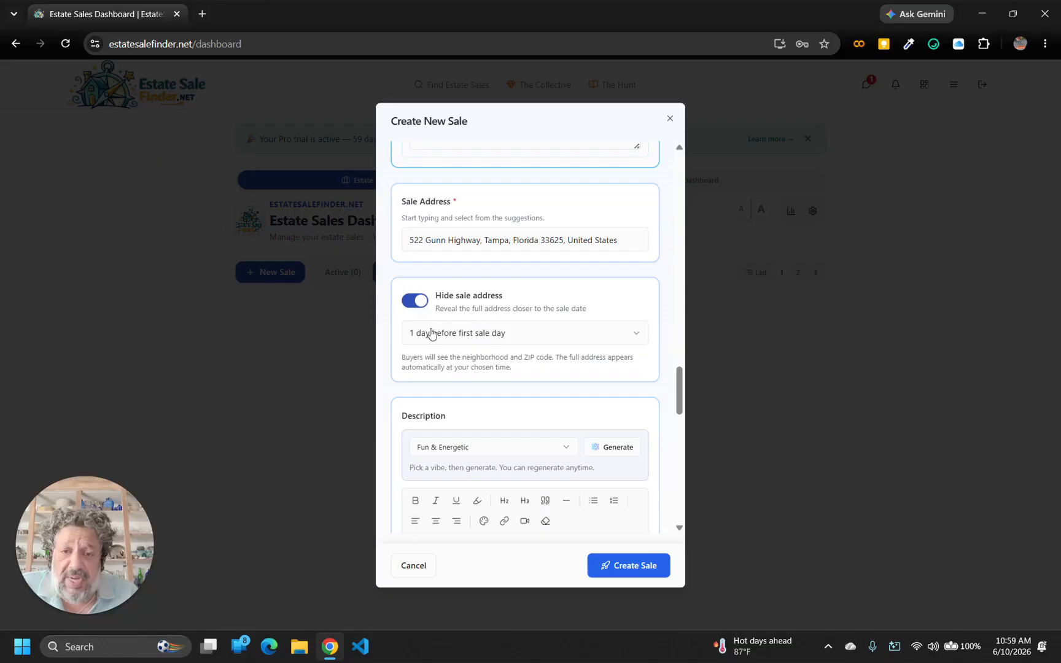
click(465, 336)
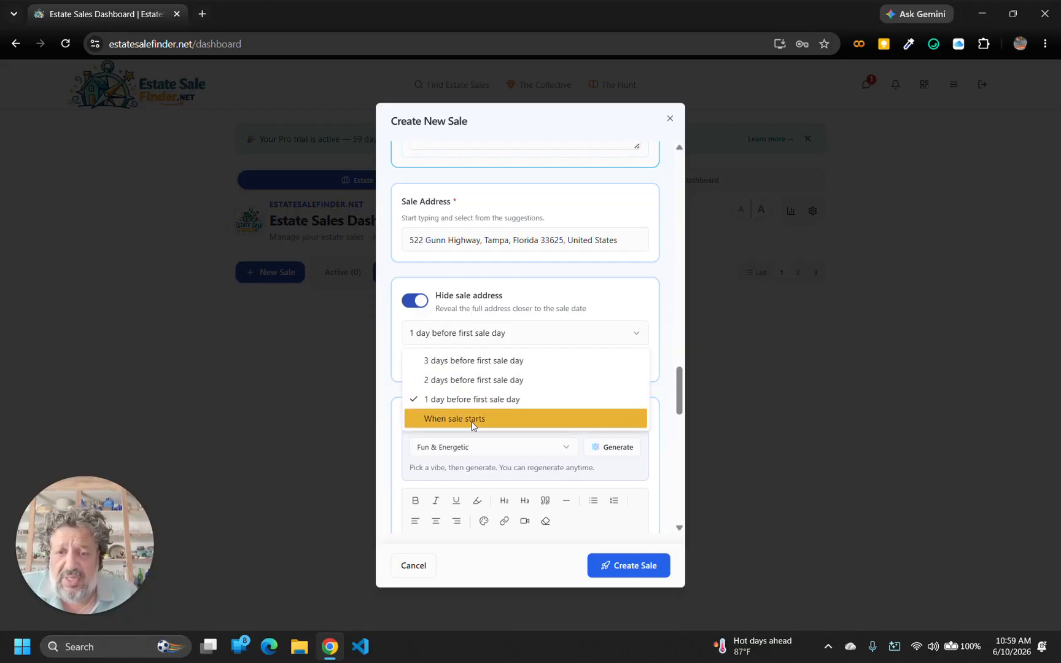
click(603, 302)
scroll(602, 302, down, 3)
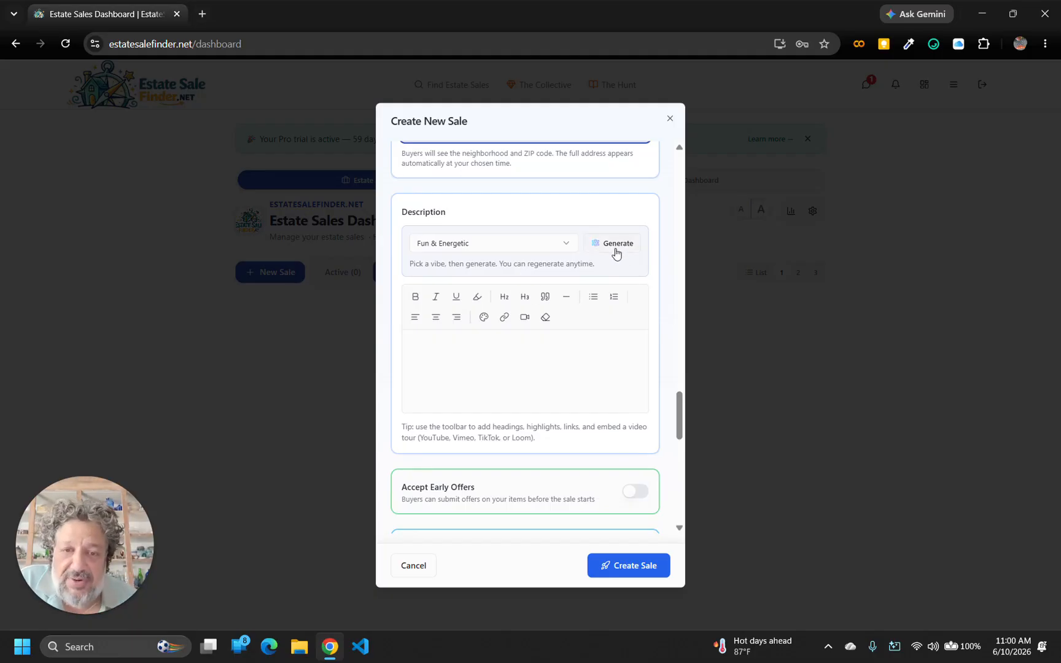
Step: Generate an AI description with the Fun & Energetic vibe
click(477, 248)
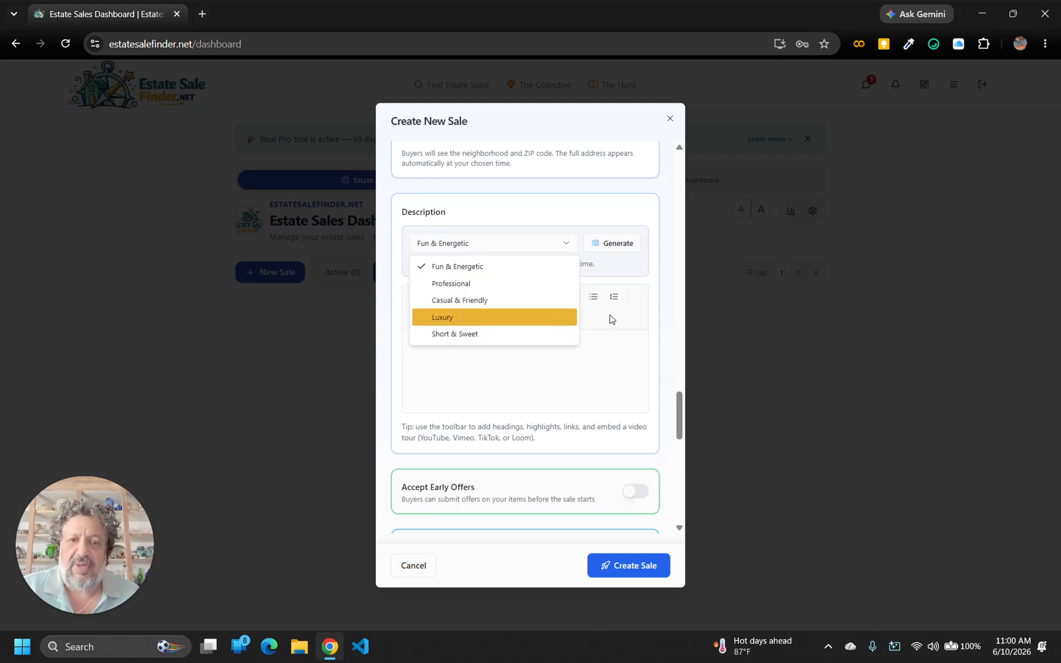
click(615, 276)
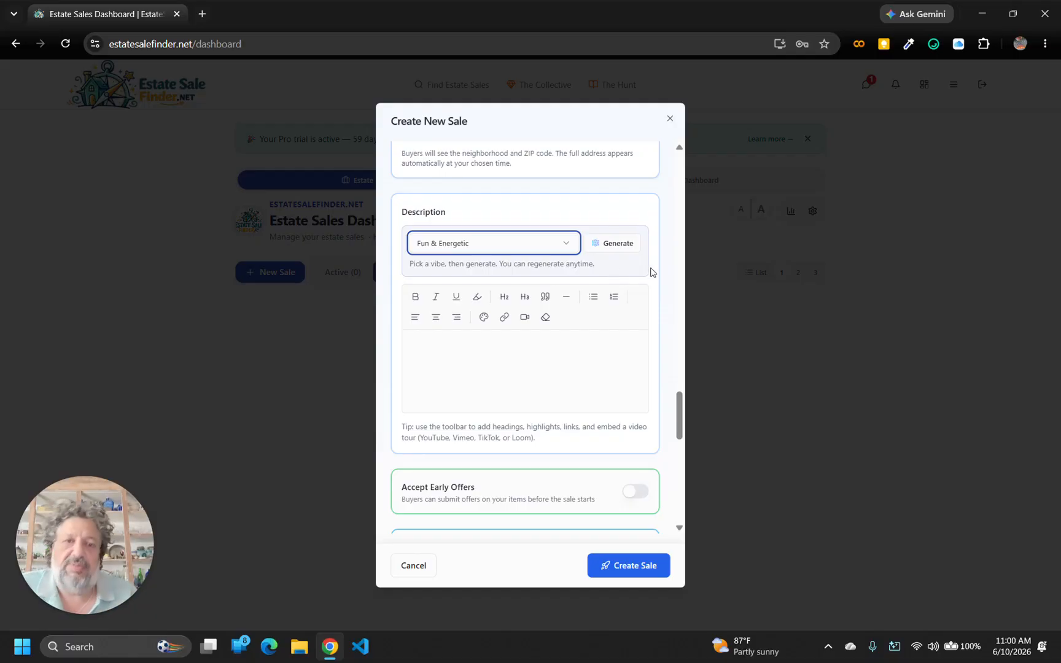
scroll(650, 276, up, 6)
scroll(650, 276, up, 10)
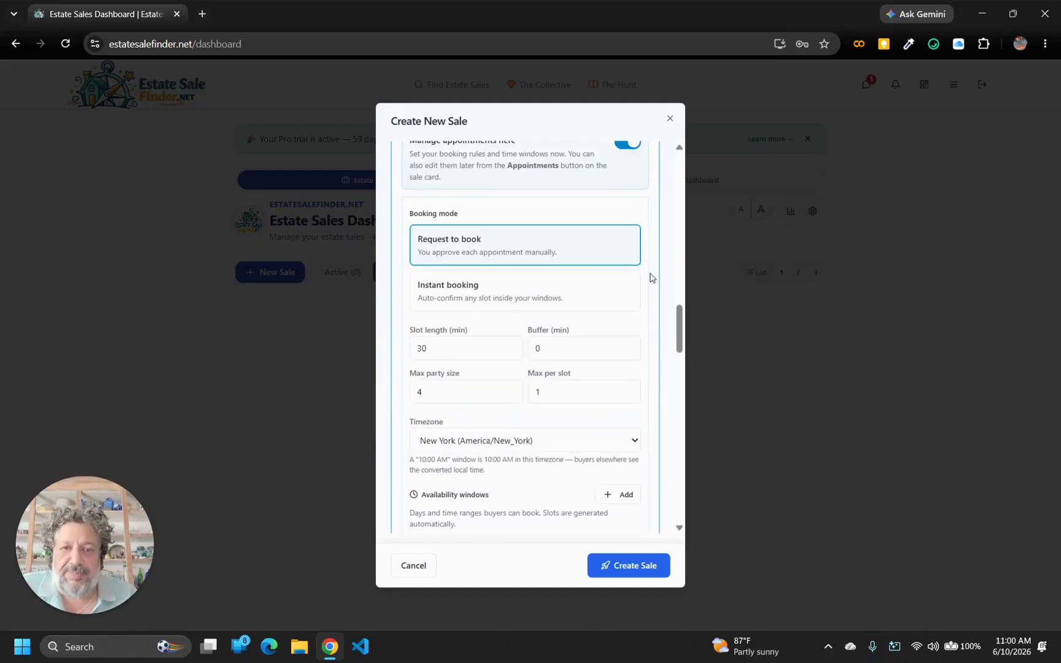
scroll(650, 278, down, 15)
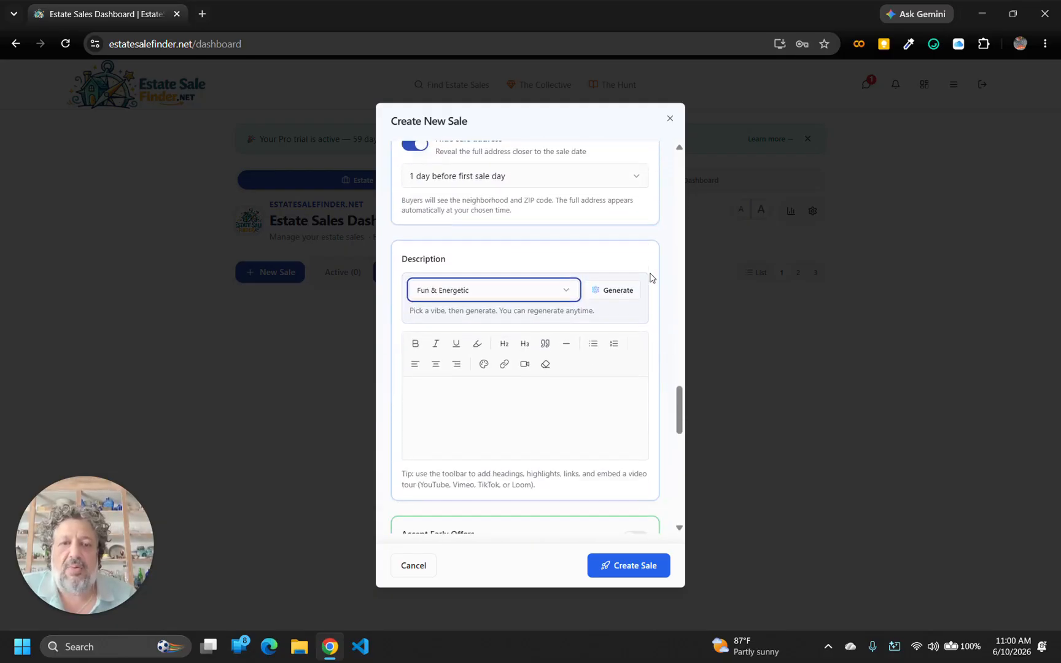
click(616, 289)
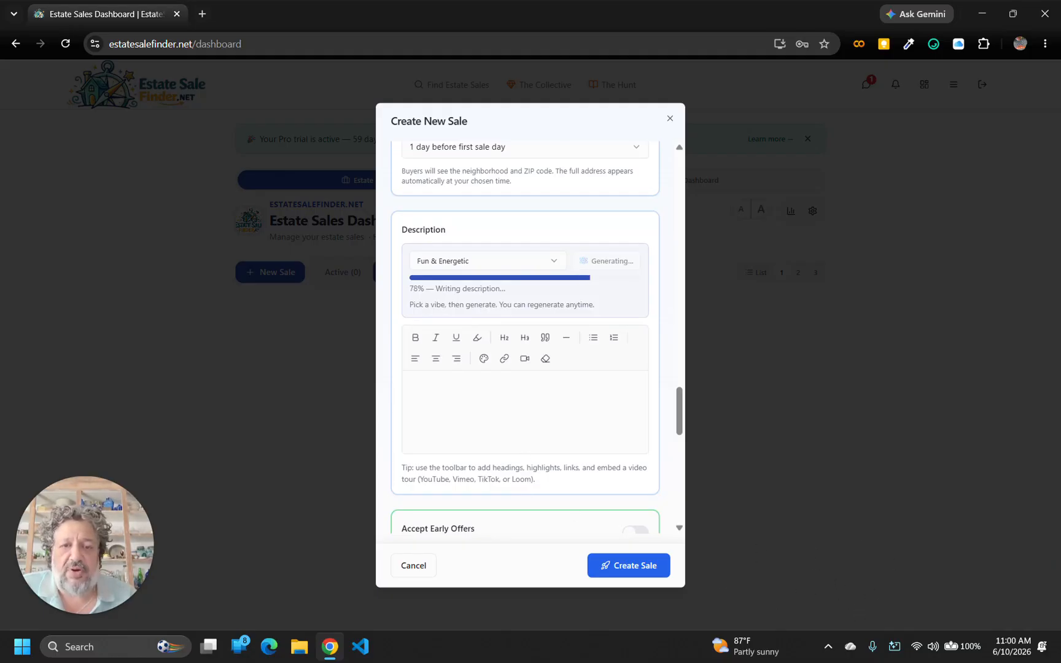
scroll(595, 340, down, 1)
scroll(595, 339, up, 1)
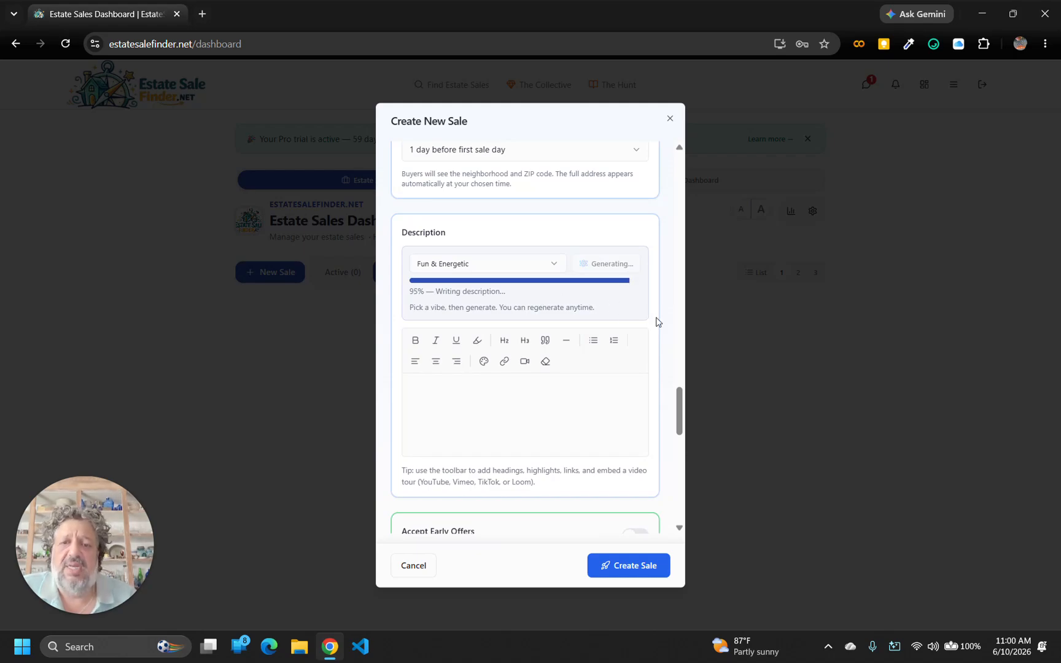
scroll(655, 322, down, 1)
scroll(655, 322, down, 1)
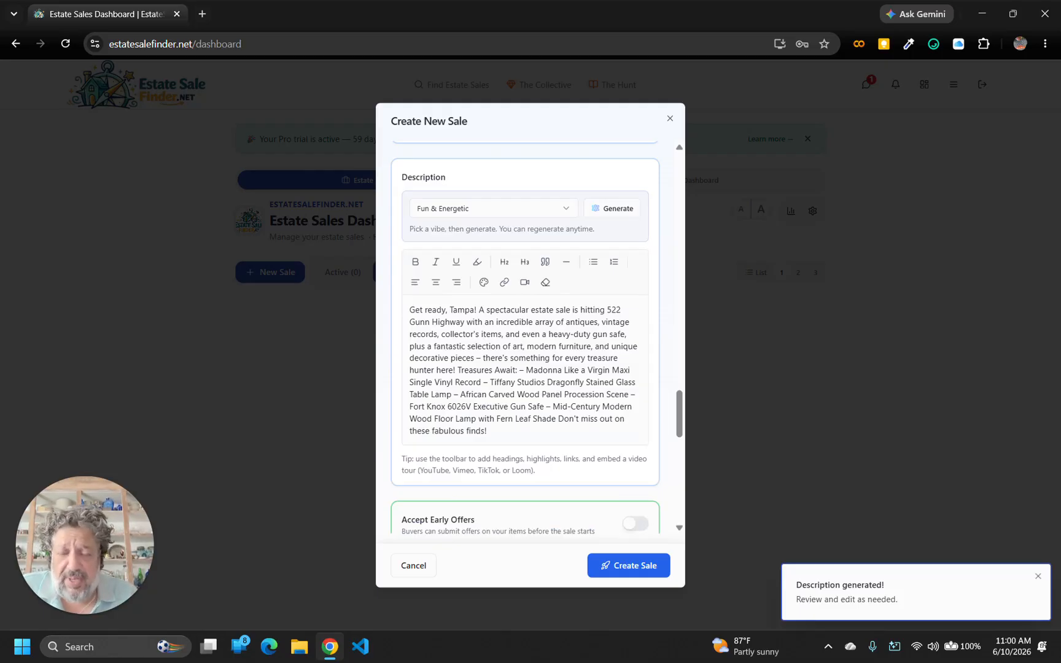
scroll(491, 302, down, 1)
scroll(491, 302, up, 1)
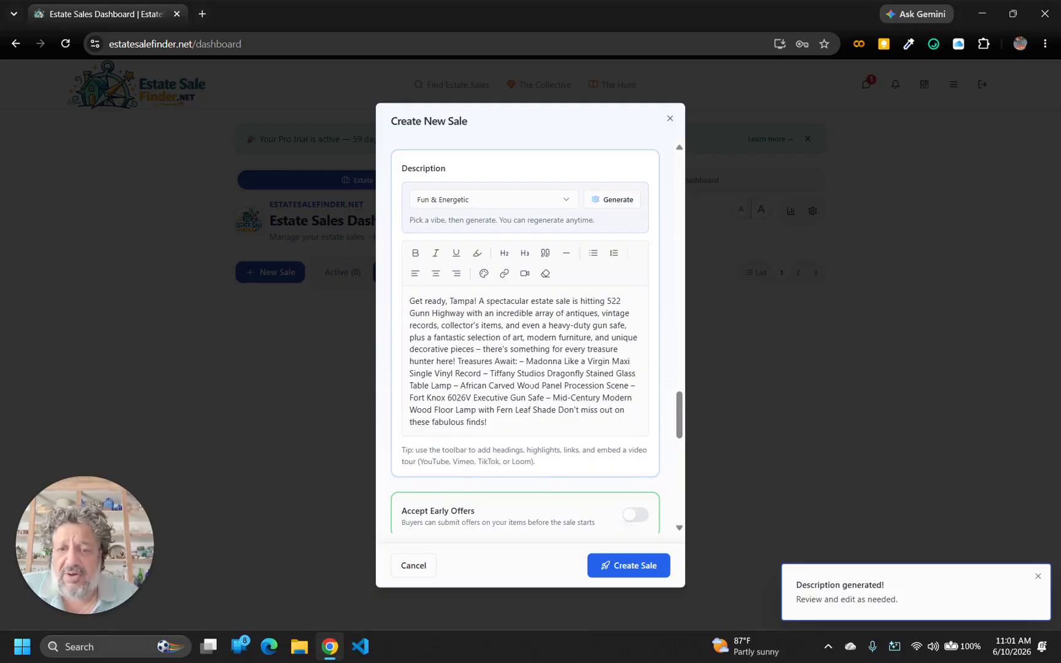
scroll(525, 363, down, 1)
Step: Review the generated description in the editor, clearing an accidental text selection
click(489, 372)
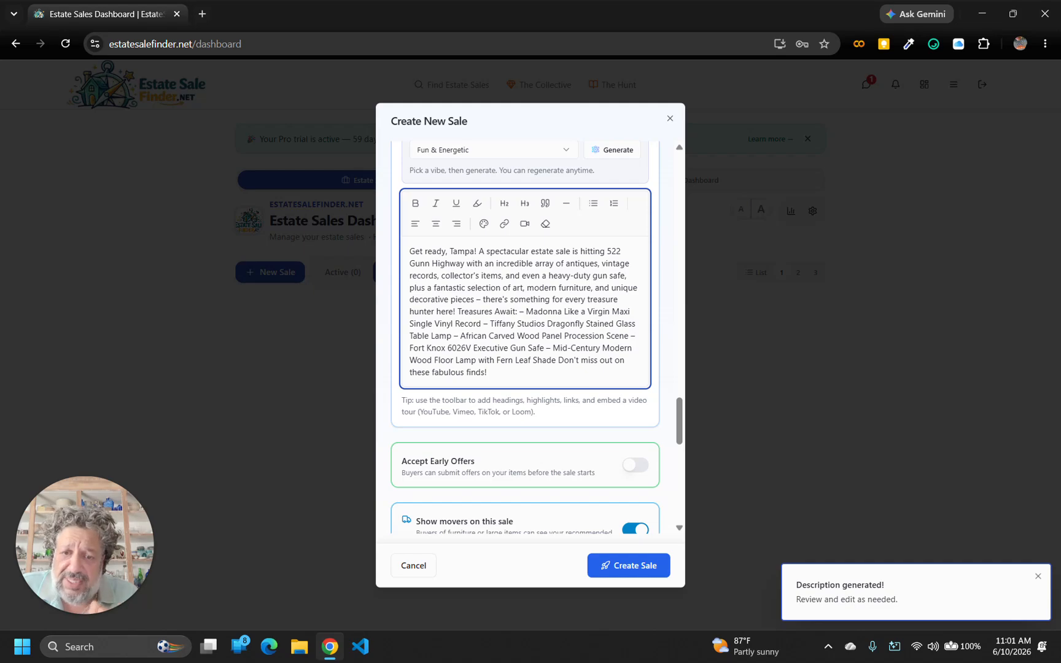
scroll(525, 362, down, 2)
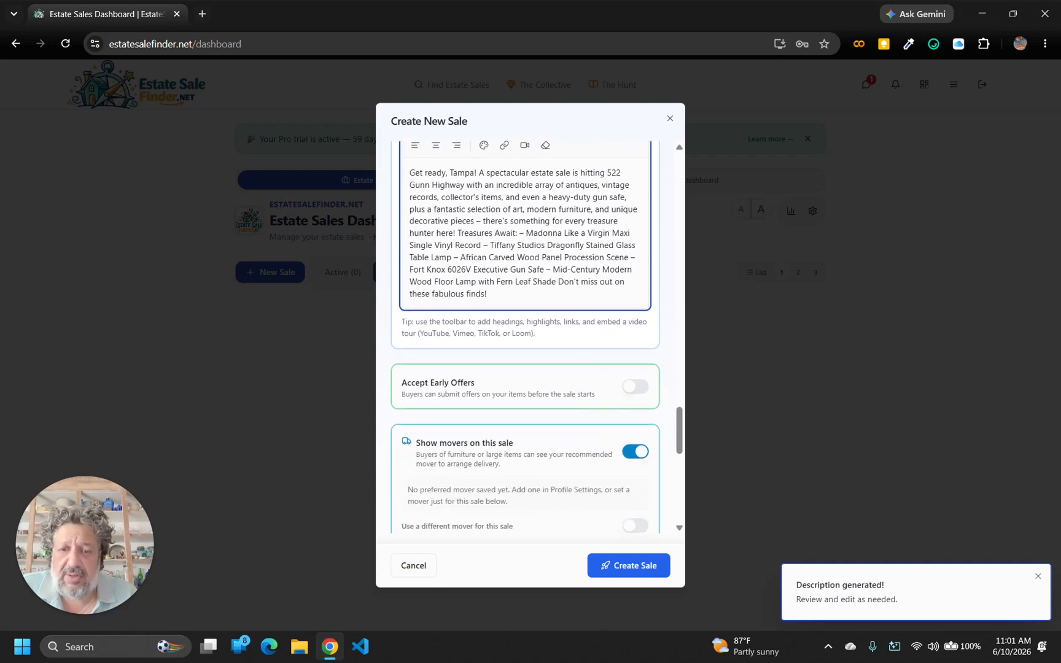
scroll(525, 362, up, 1)
scroll(583, 381, down, 2)
drag(582, 378, 584, 335)
click(565, 342)
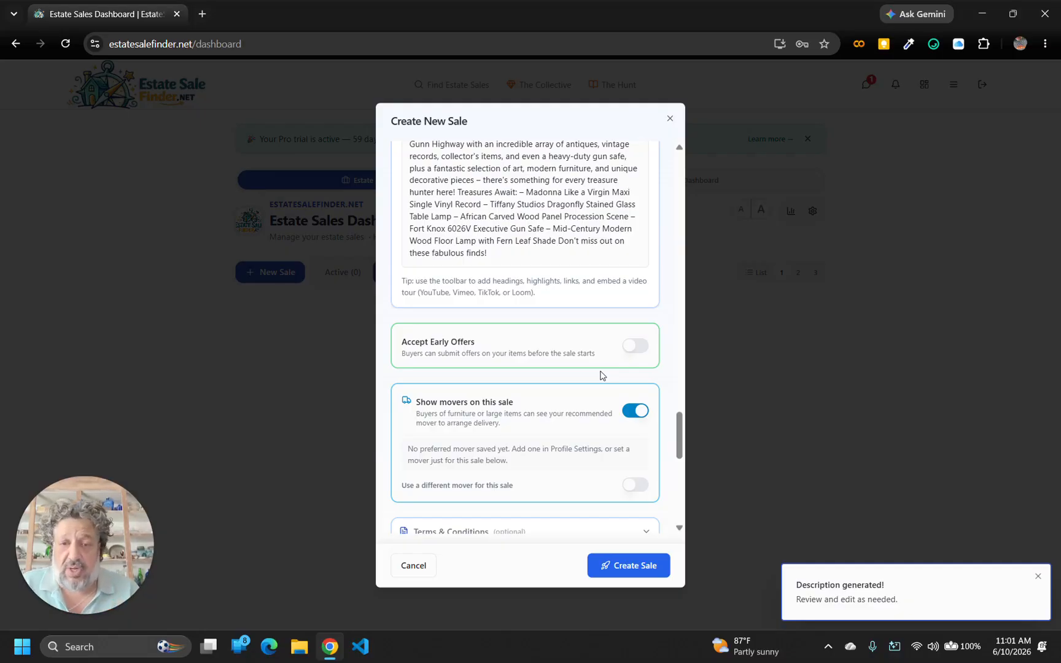
Step: Turn on Accept Early Offers and restrict them to Select Items
click(635, 345)
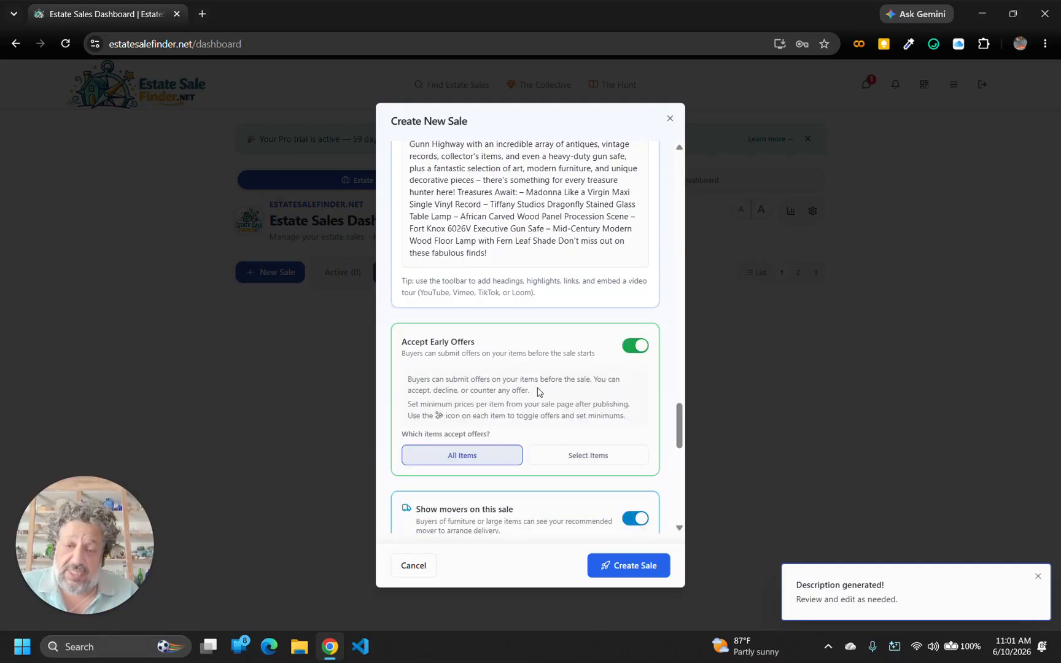
scroll(539, 392, down, 1)
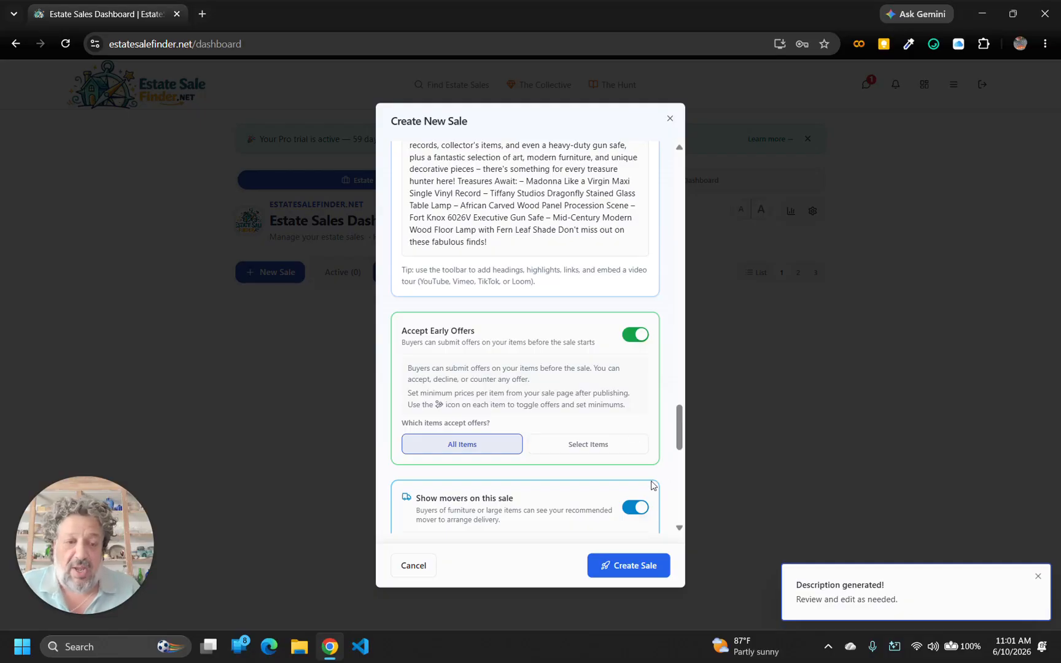
click(1038, 576)
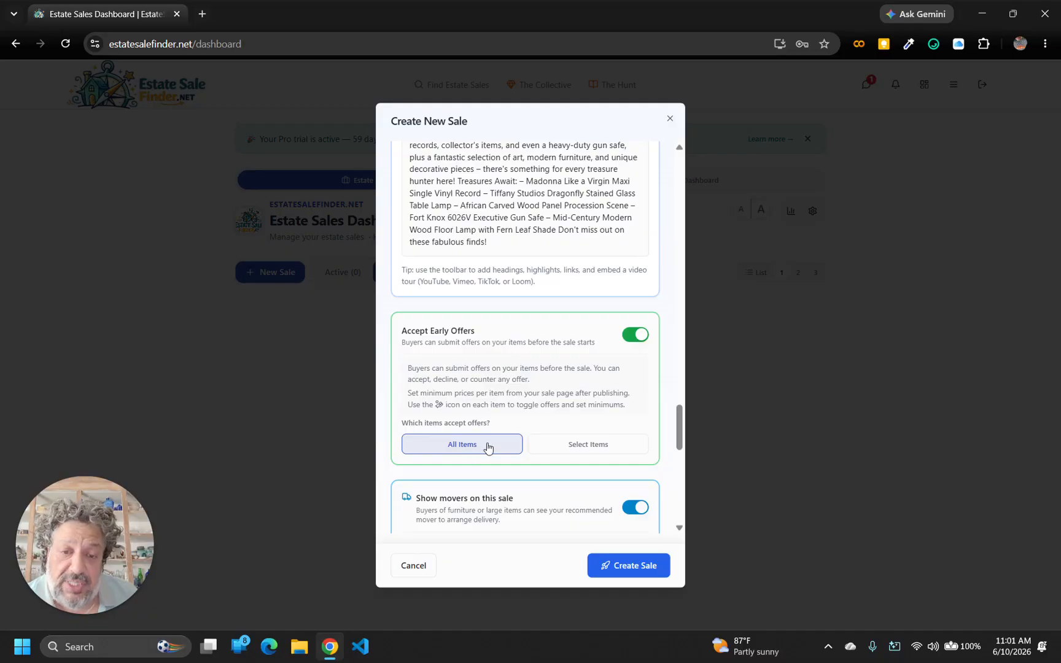
scroll(577, 439, down, 1)
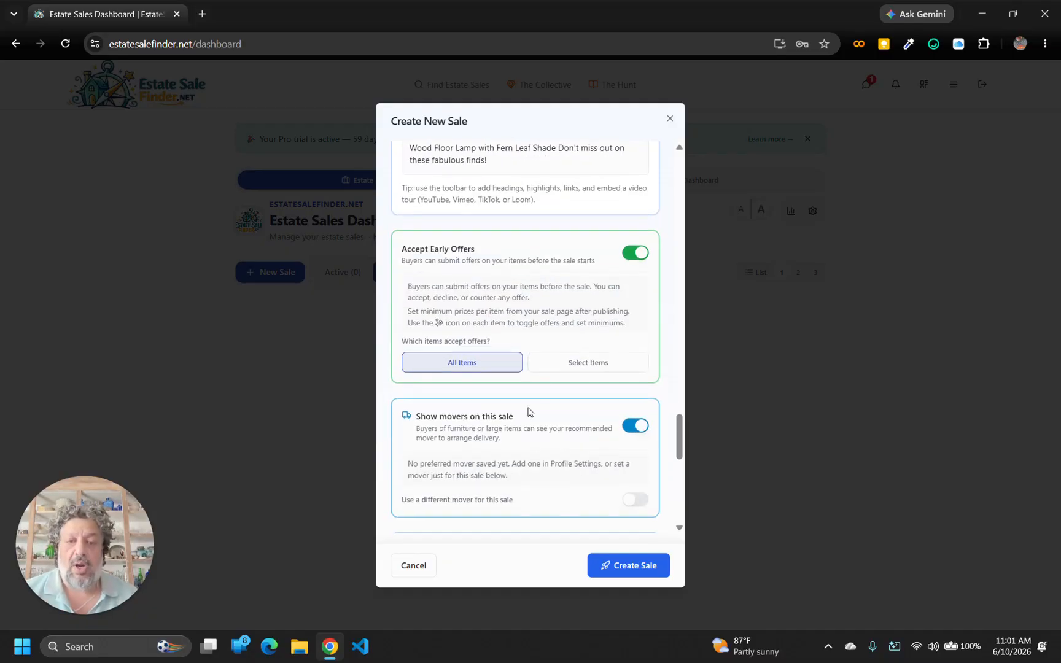
click(587, 368)
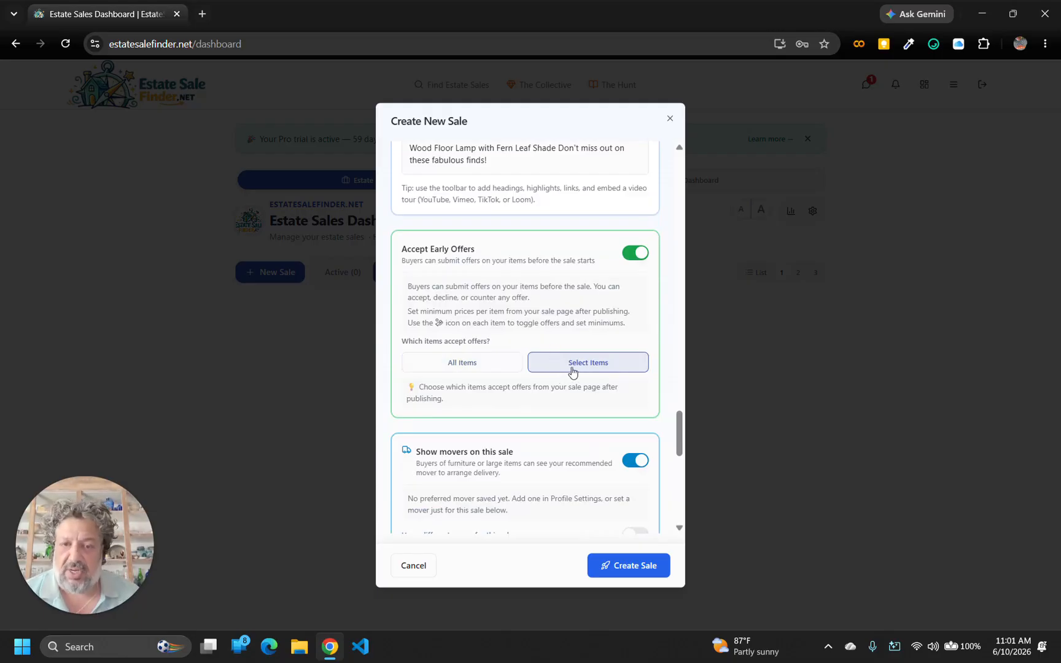
scroll(572, 372, down, 1)
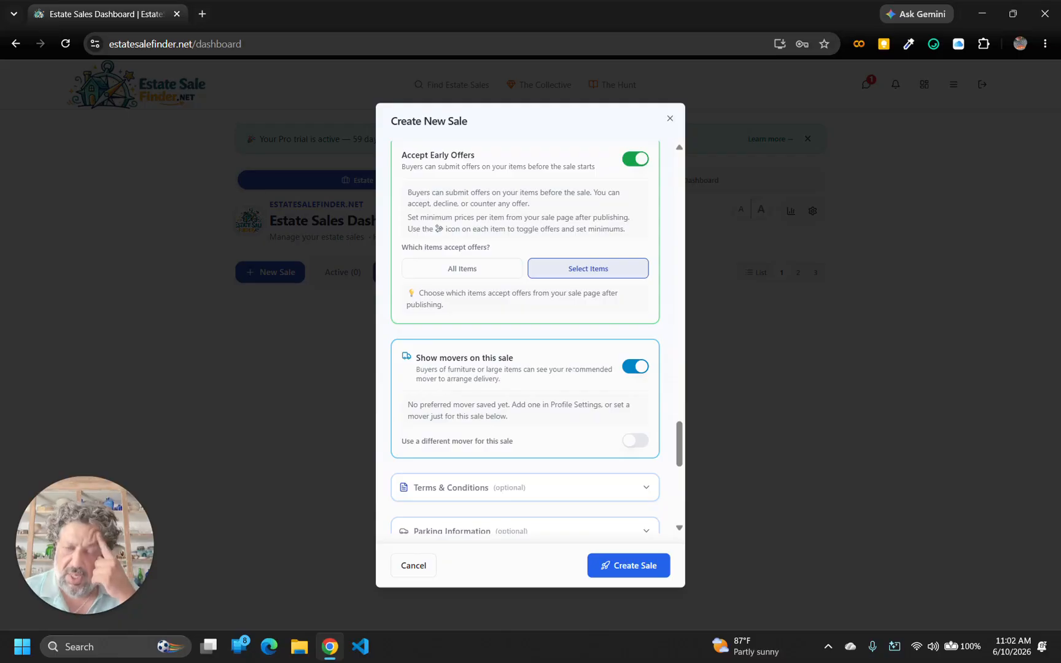
scroll(572, 370, down, 1)
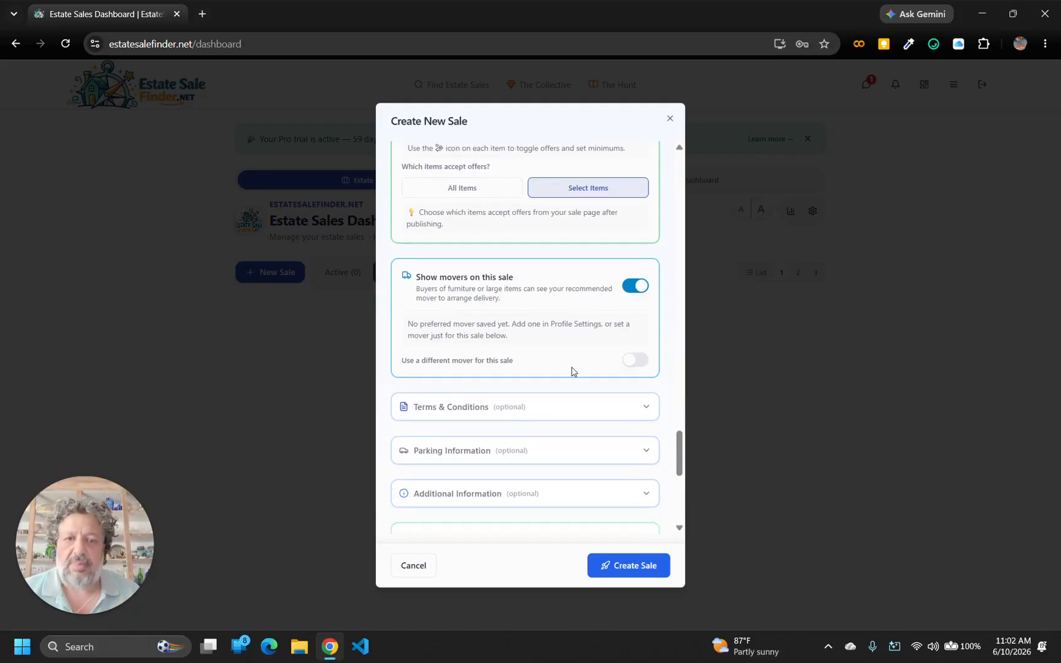
scroll(571, 370, up, 1)
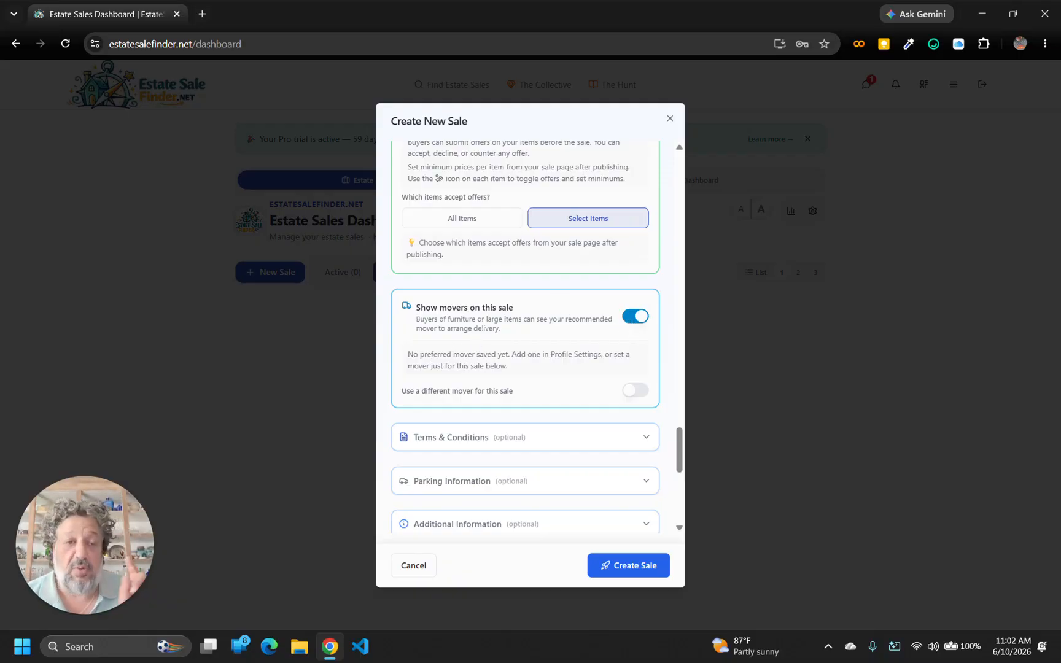
scroll(514, 400, down, 2)
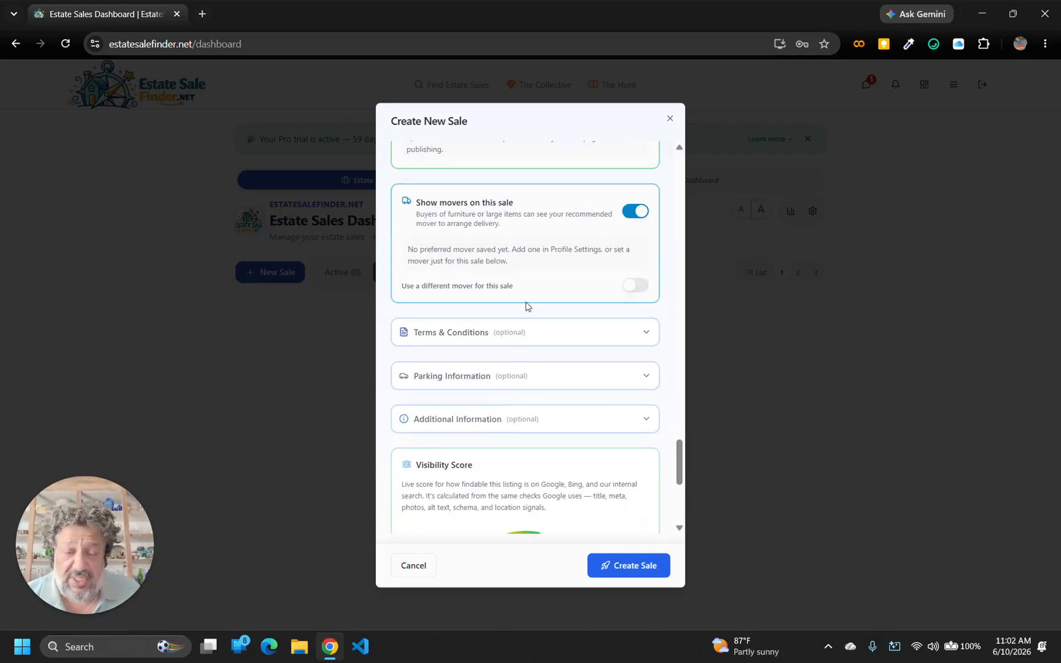
click(634, 286)
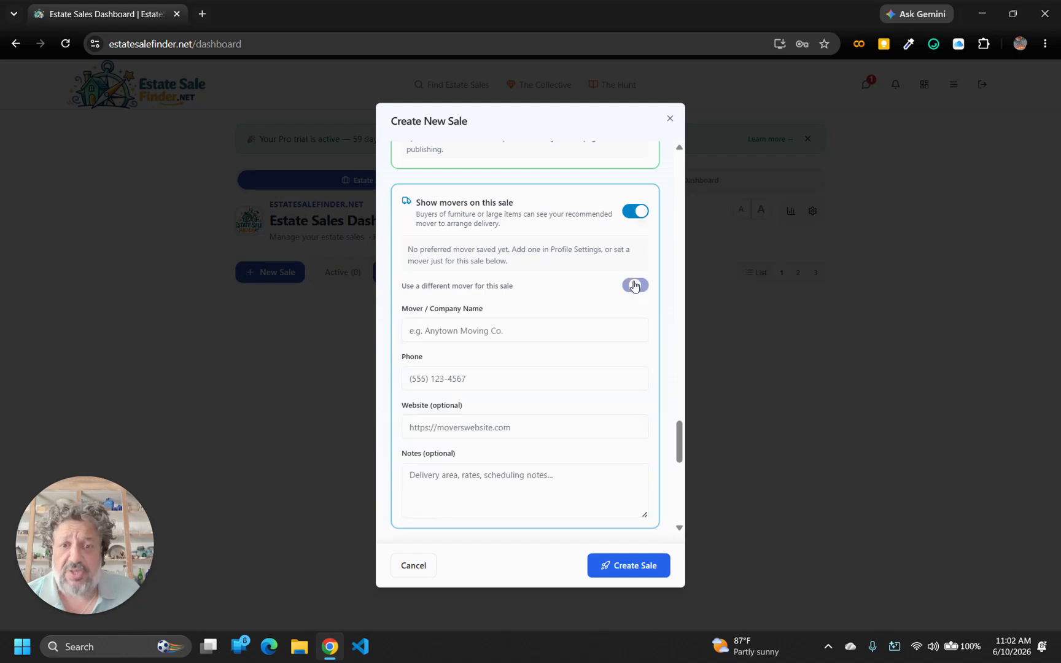
click(635, 286)
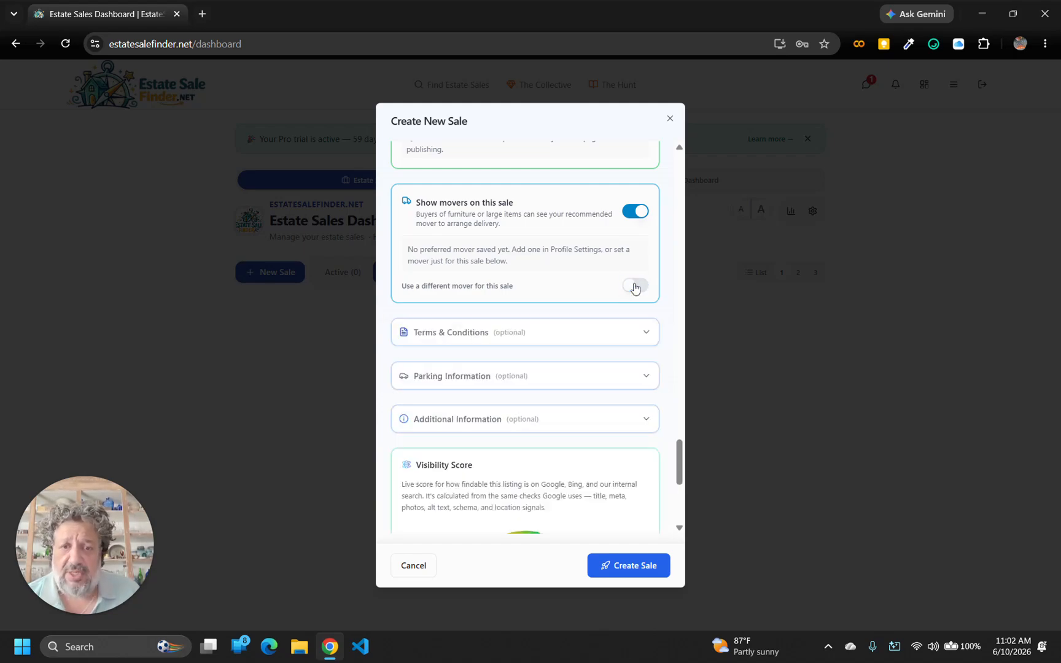
scroll(635, 287, down, 1)
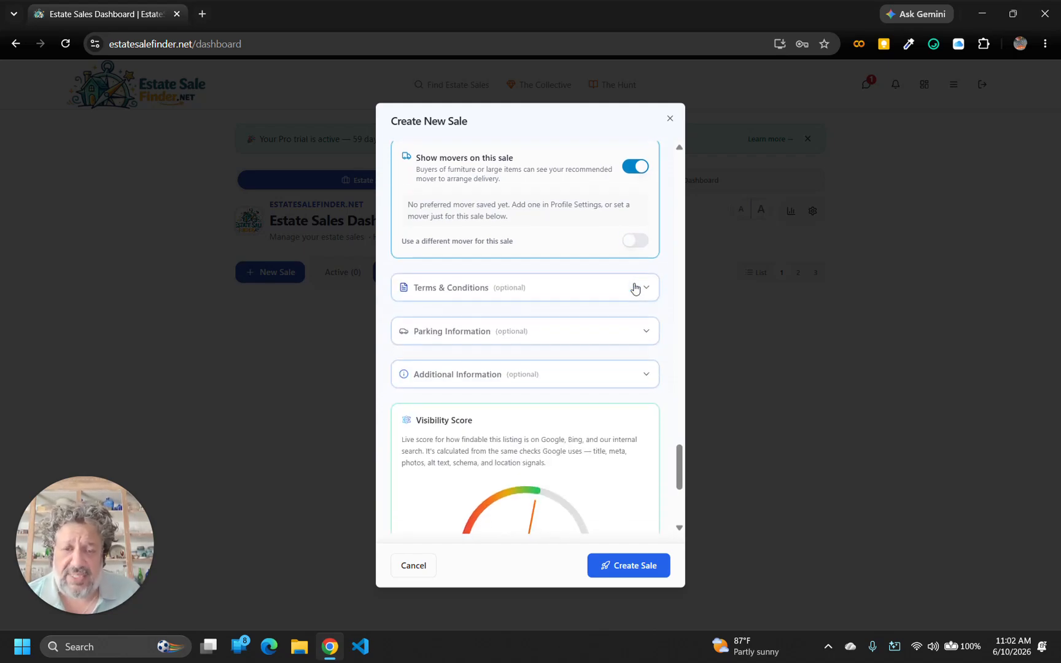
Step: Expand Terms & Conditions and Additional Information, then check the Visibility Score of 56
click(492, 293)
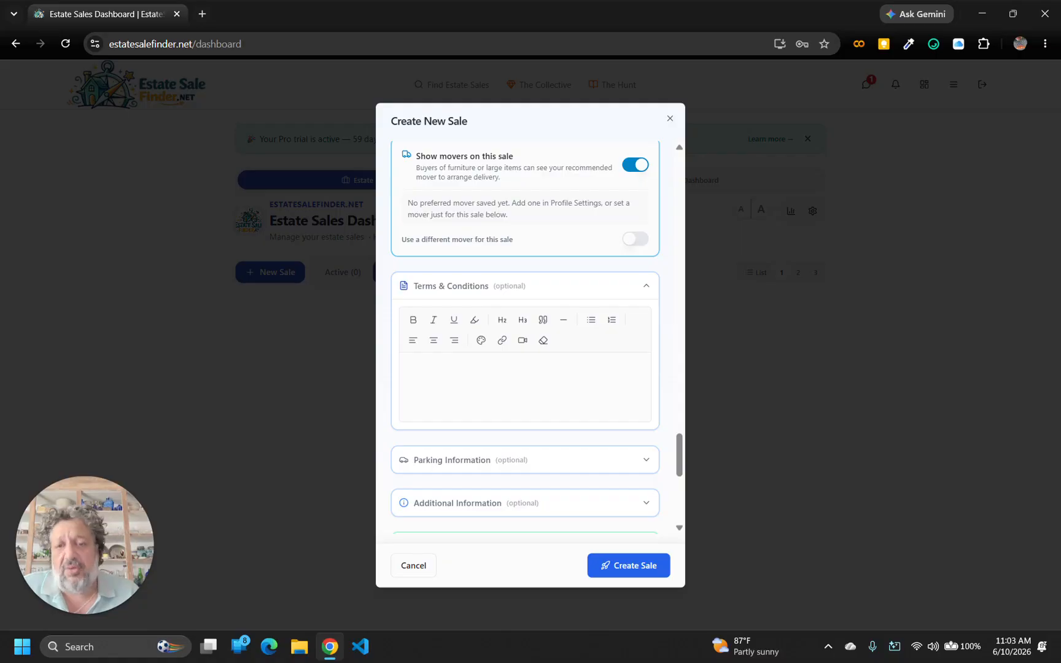
scroll(515, 412, down, 2)
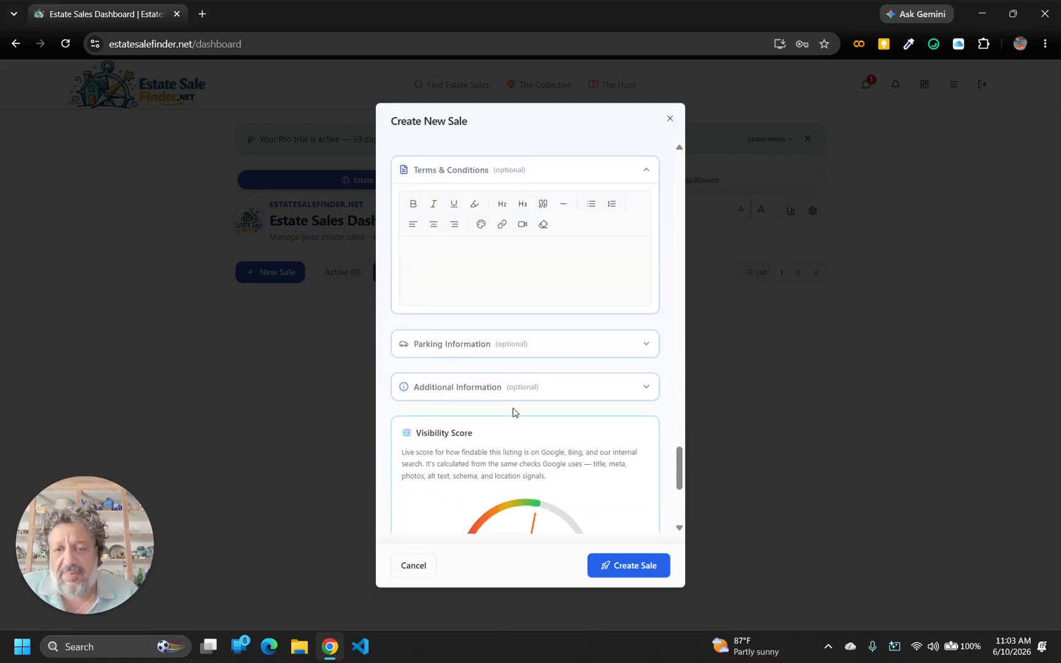
click(494, 348)
click(505, 348)
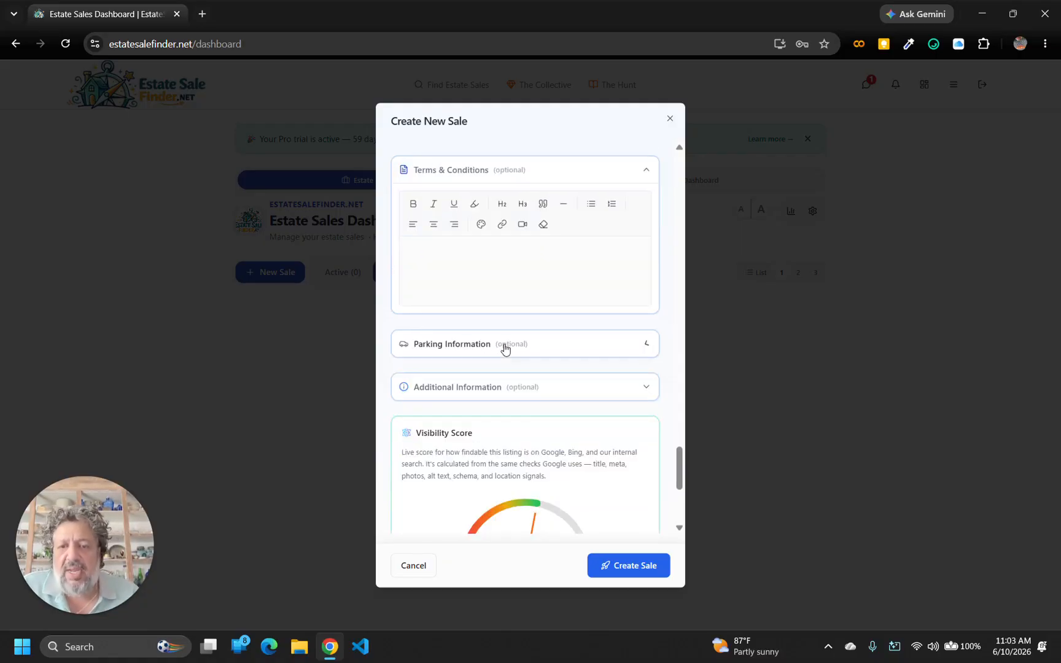
click(470, 391)
scroll(504, 439, down, 2)
scroll(504, 438, down, 4)
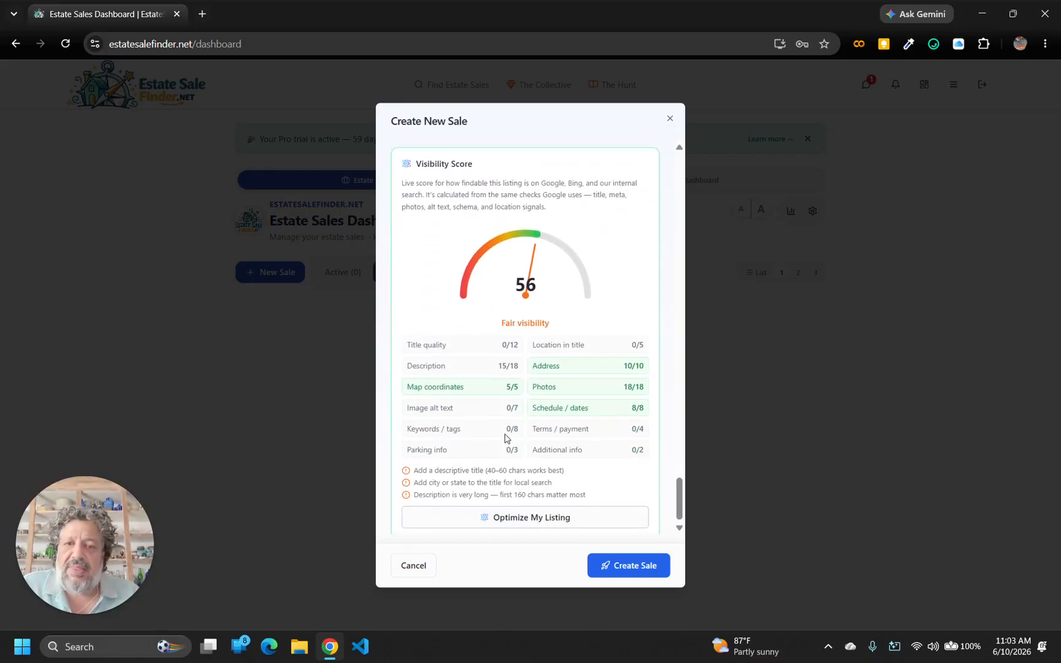
scroll(505, 437, down, 1)
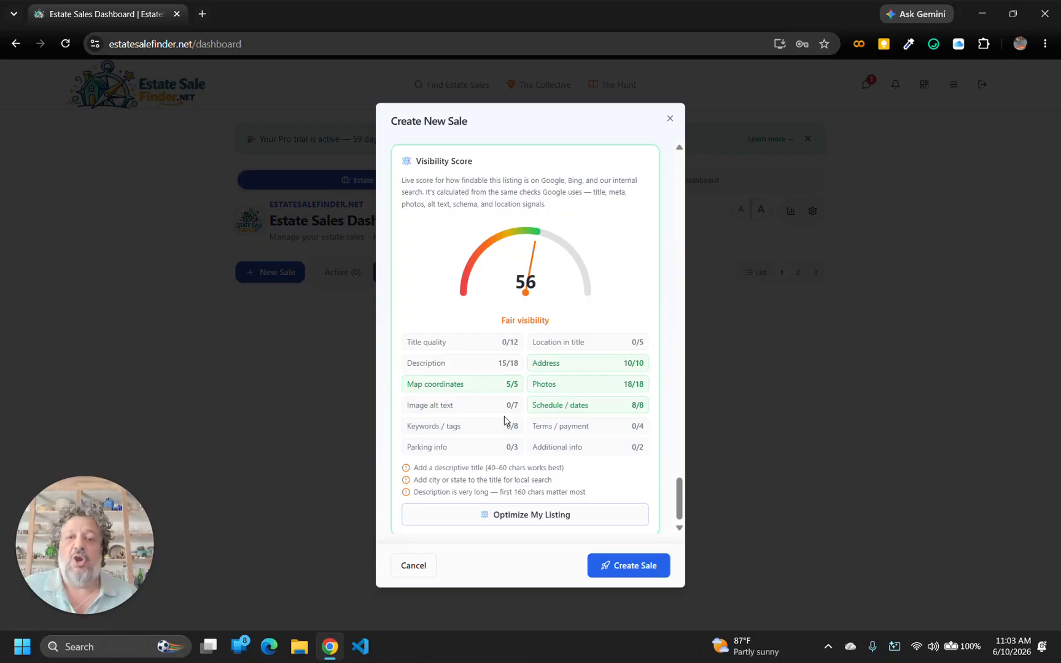
Step: Generate the AI title 'Tampa Estate Sale: Steinway, Tiffany, Beatles, Comics!' and check the visibility score reaches 68
scroll(585, 434, up, 20)
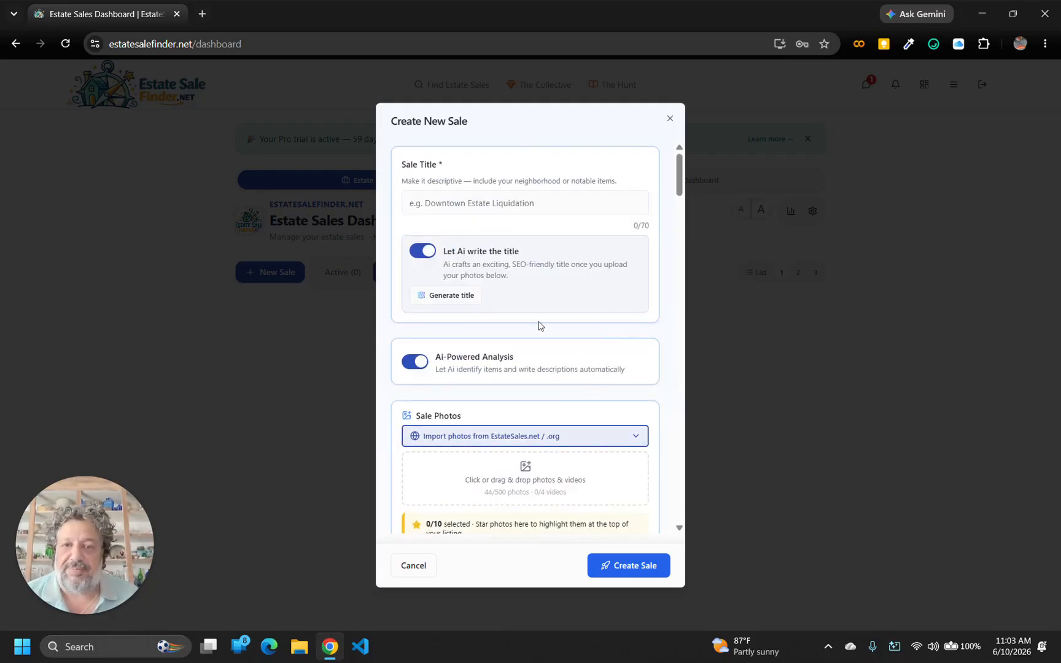
click(446, 297)
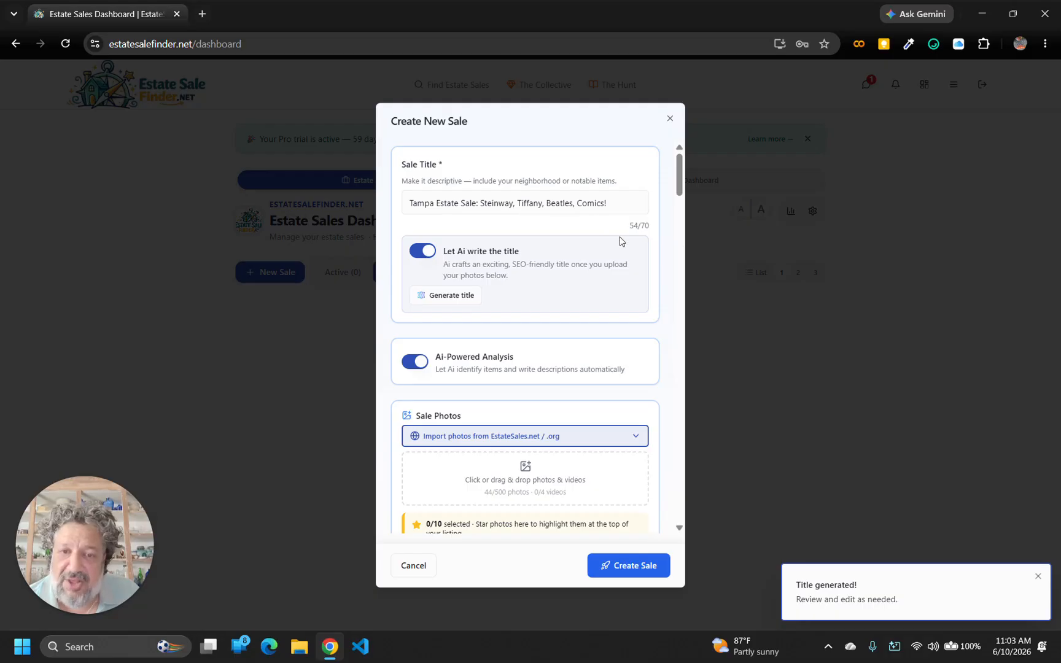
scroll(541, 269, down, 10)
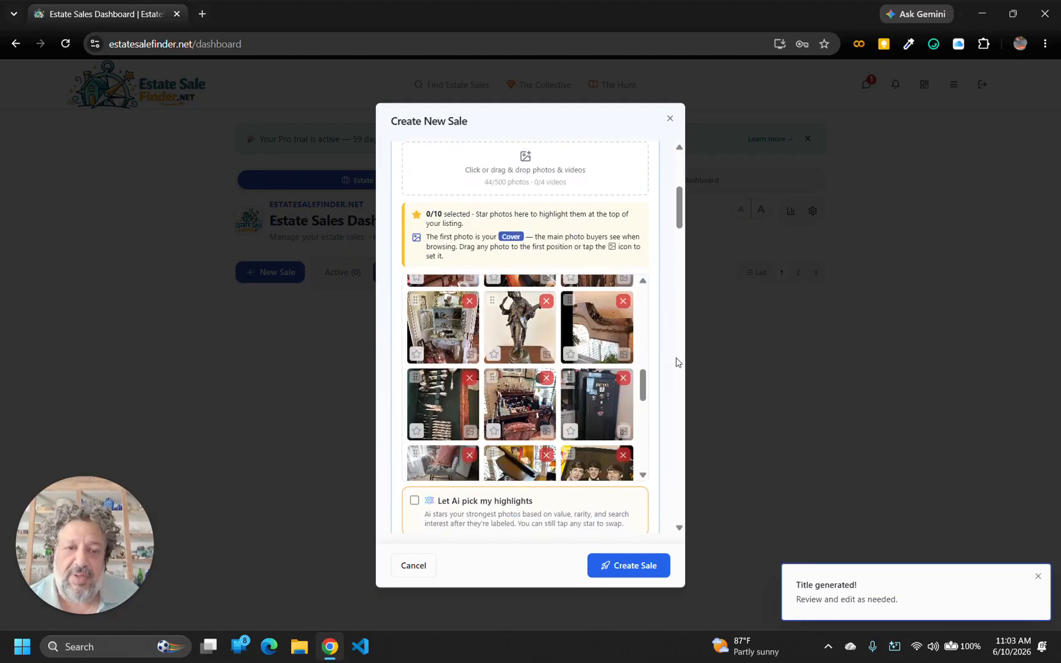
scroll(680, 362, down, 15)
scroll(678, 358, down, 15)
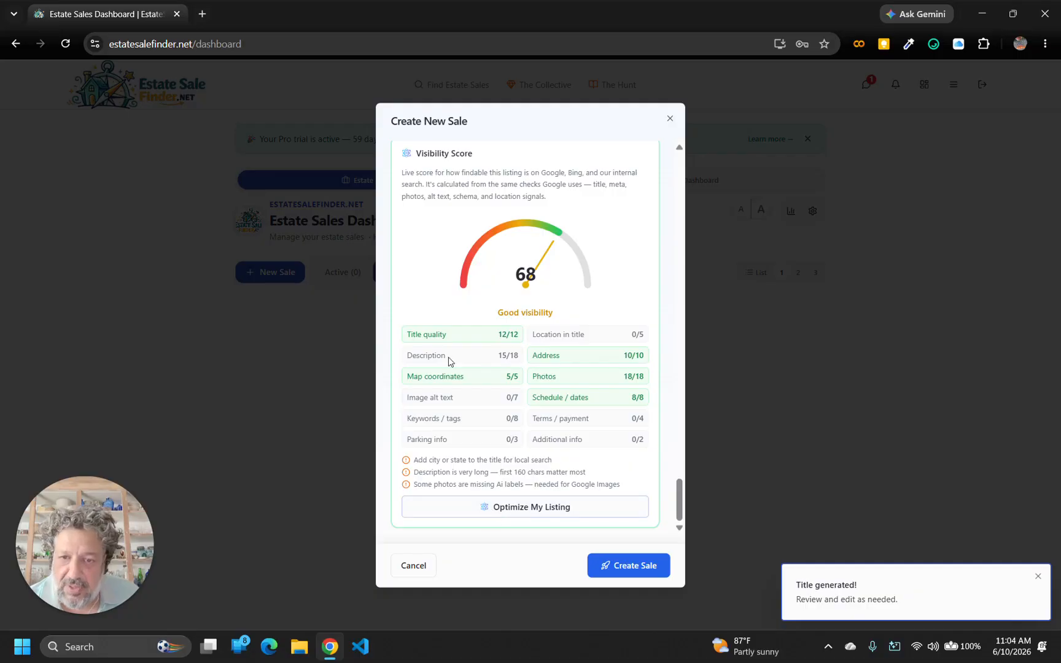
Step: Run AI listing optimization for 8/8 keywords and an optimized meta description, reaching visibility 76
click(501, 510)
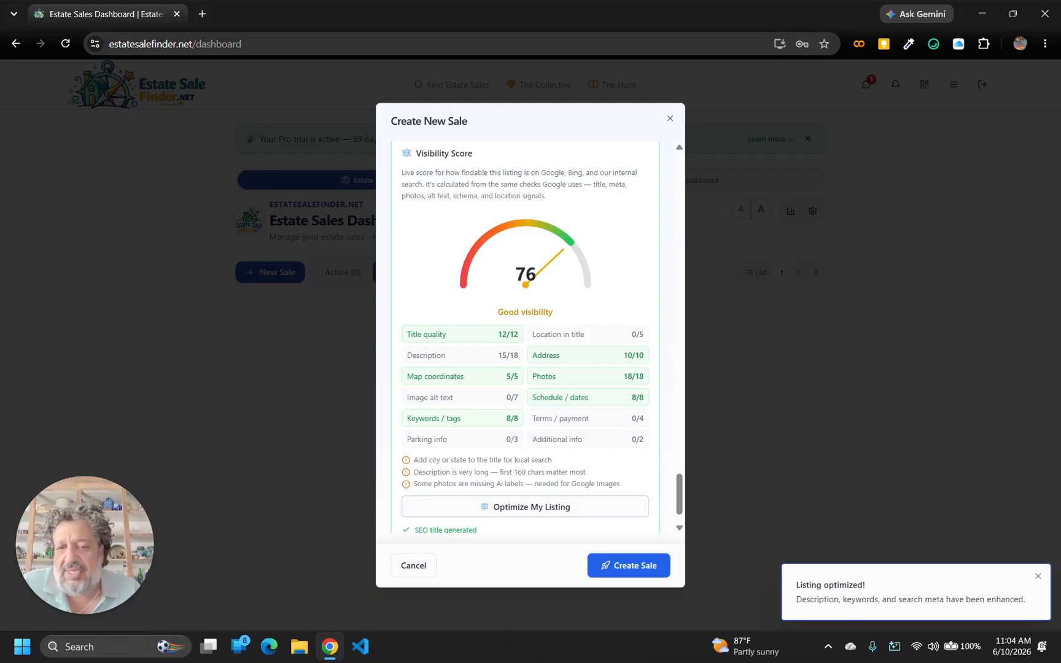
scroll(541, 455, down, 1)
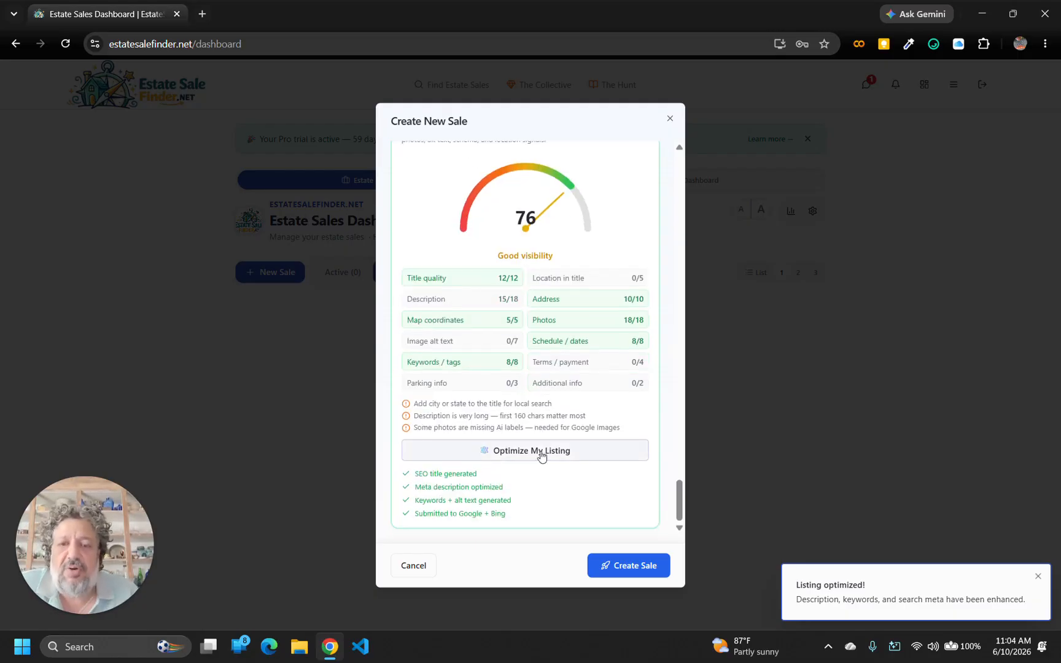
Step: Create the sale and confirm its draft card shows 44 items and 0 views under Drafts
click(628, 565)
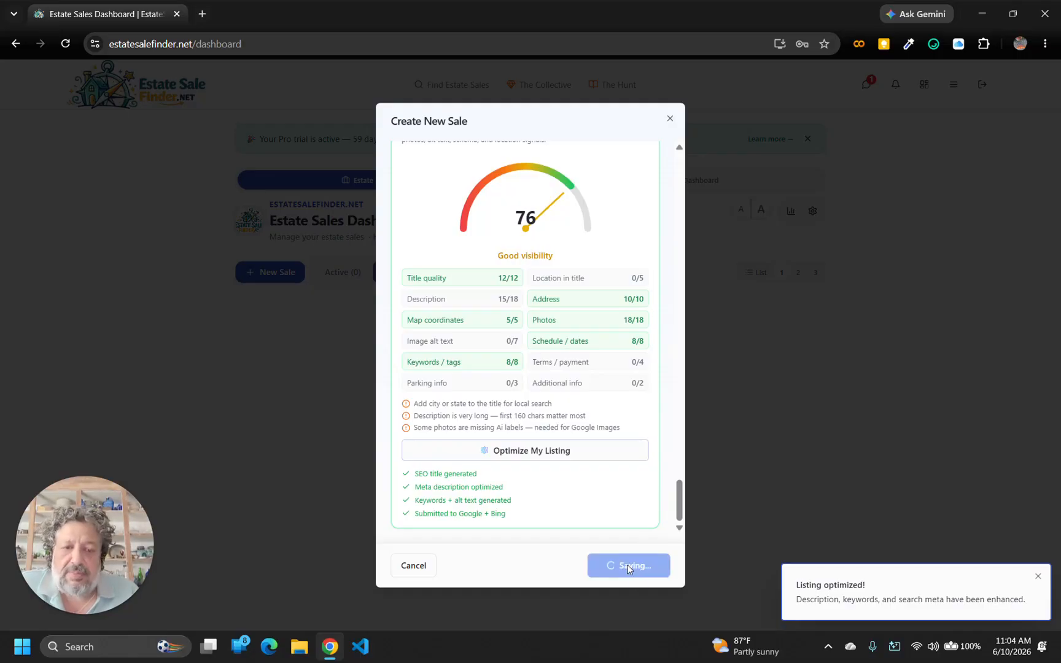
scroll(424, 394, down, 2)
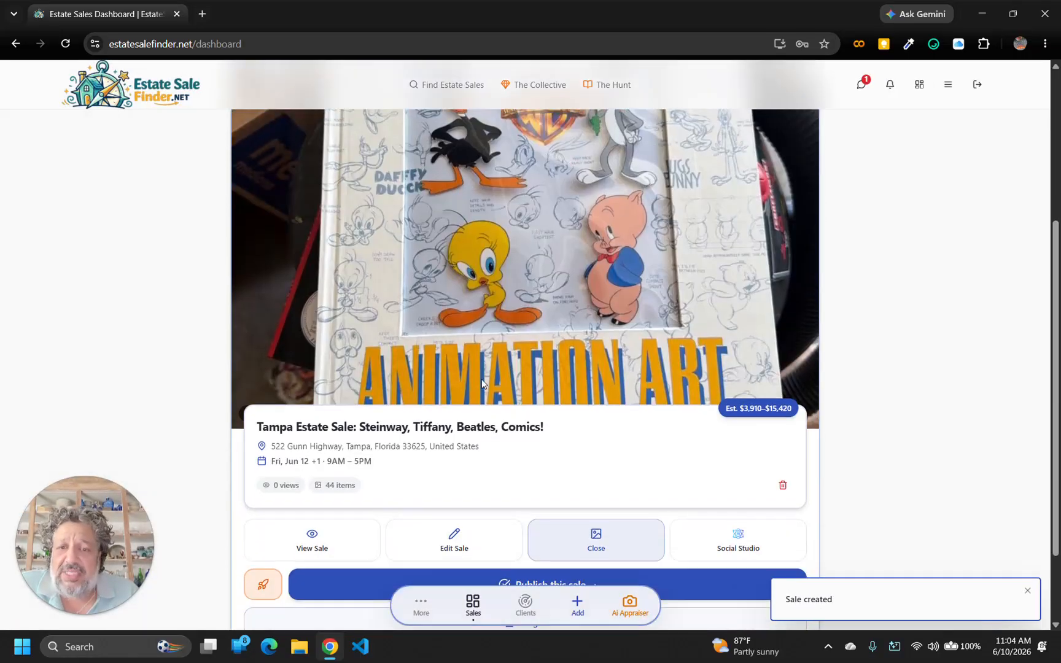
scroll(482, 379, up, 4)
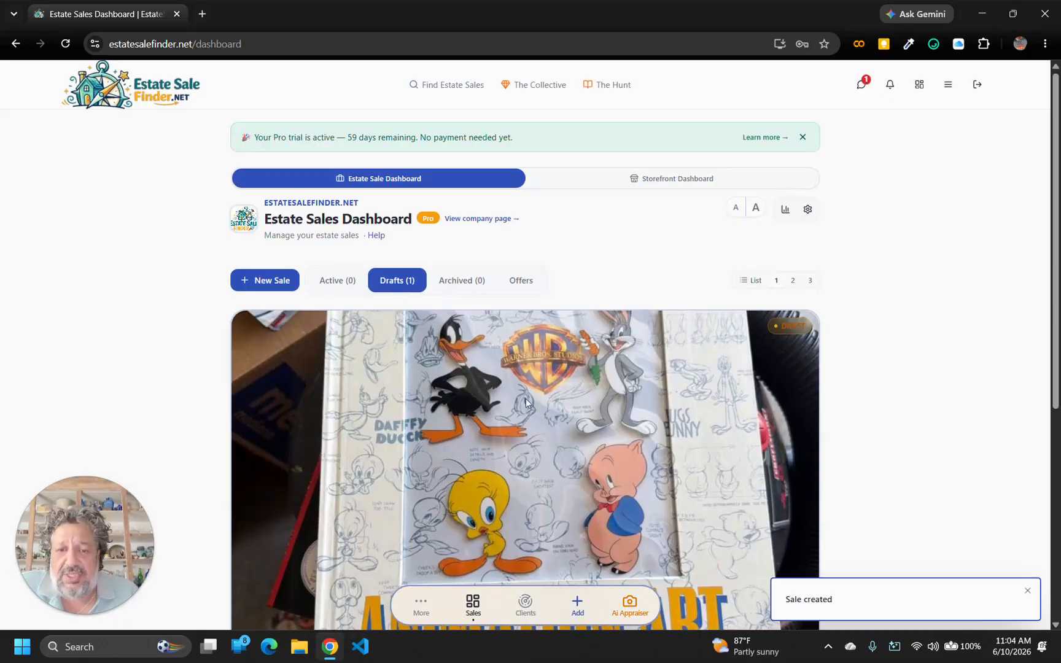
scroll(525, 400, down, 5)
scroll(526, 402, up, 3)
scroll(526, 403, down, 1)
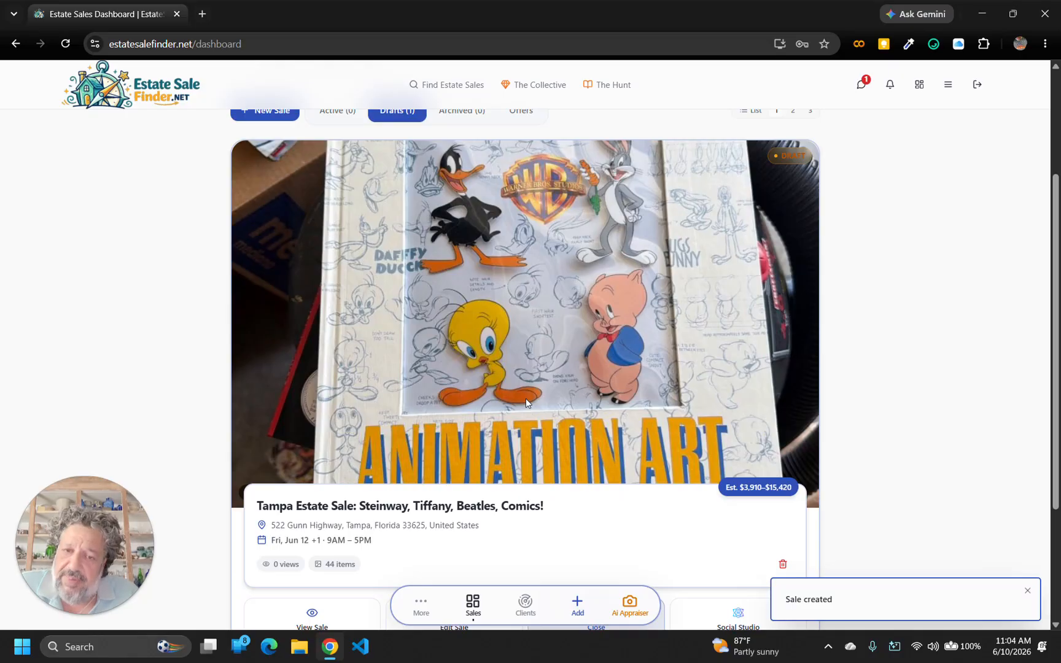
scroll(526, 402, down, 3)
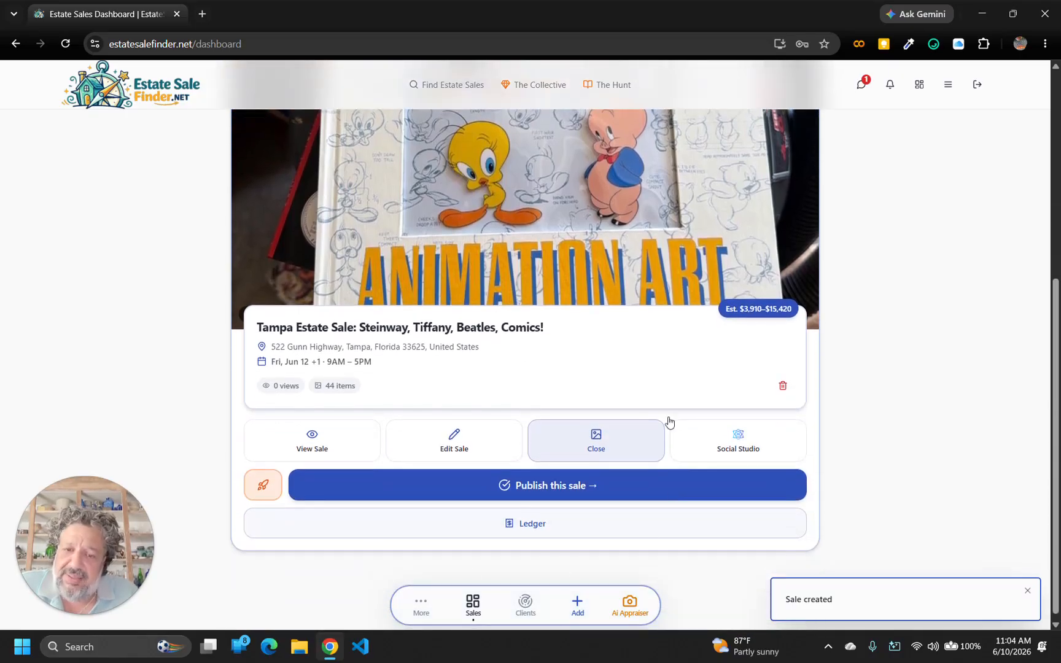